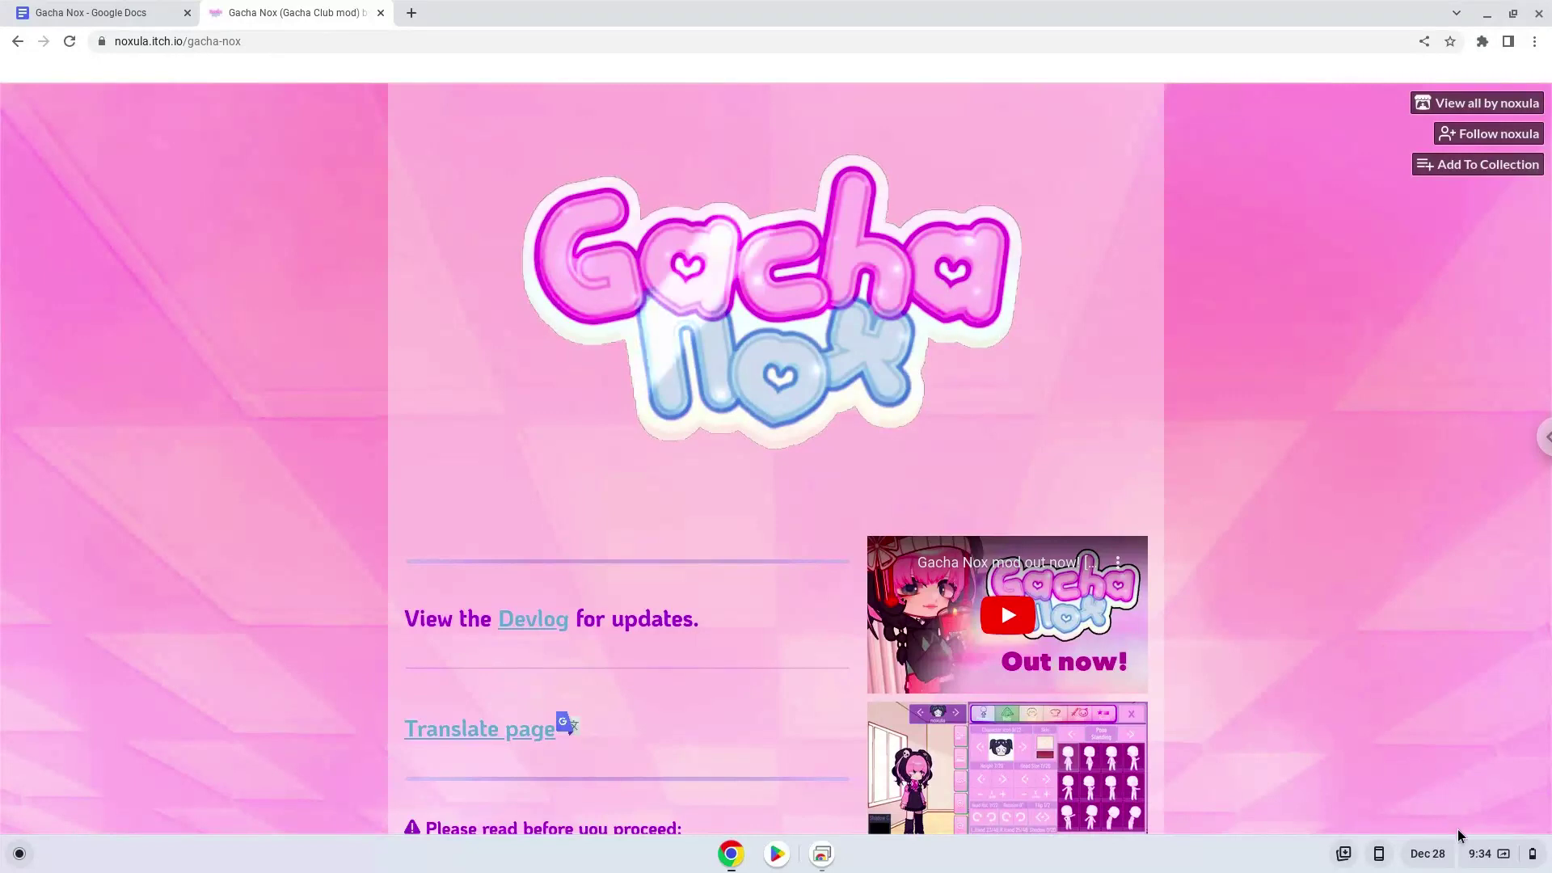
Open ChromeOS Settings from Quick Settings and go to Advanced > Developers
left_click(1473, 856)
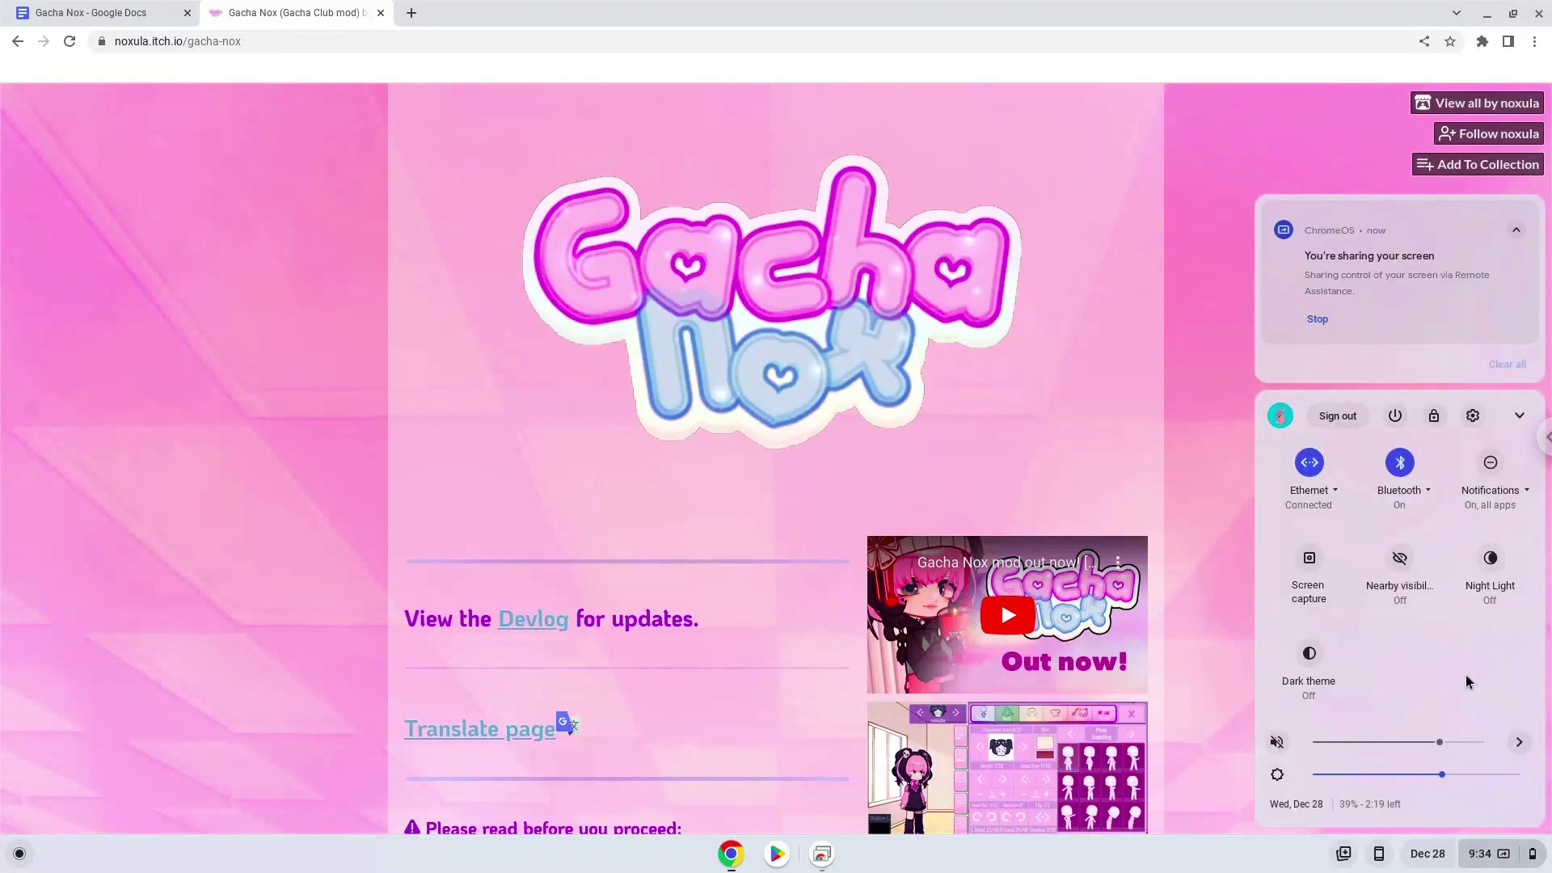
left_click(1473, 415)
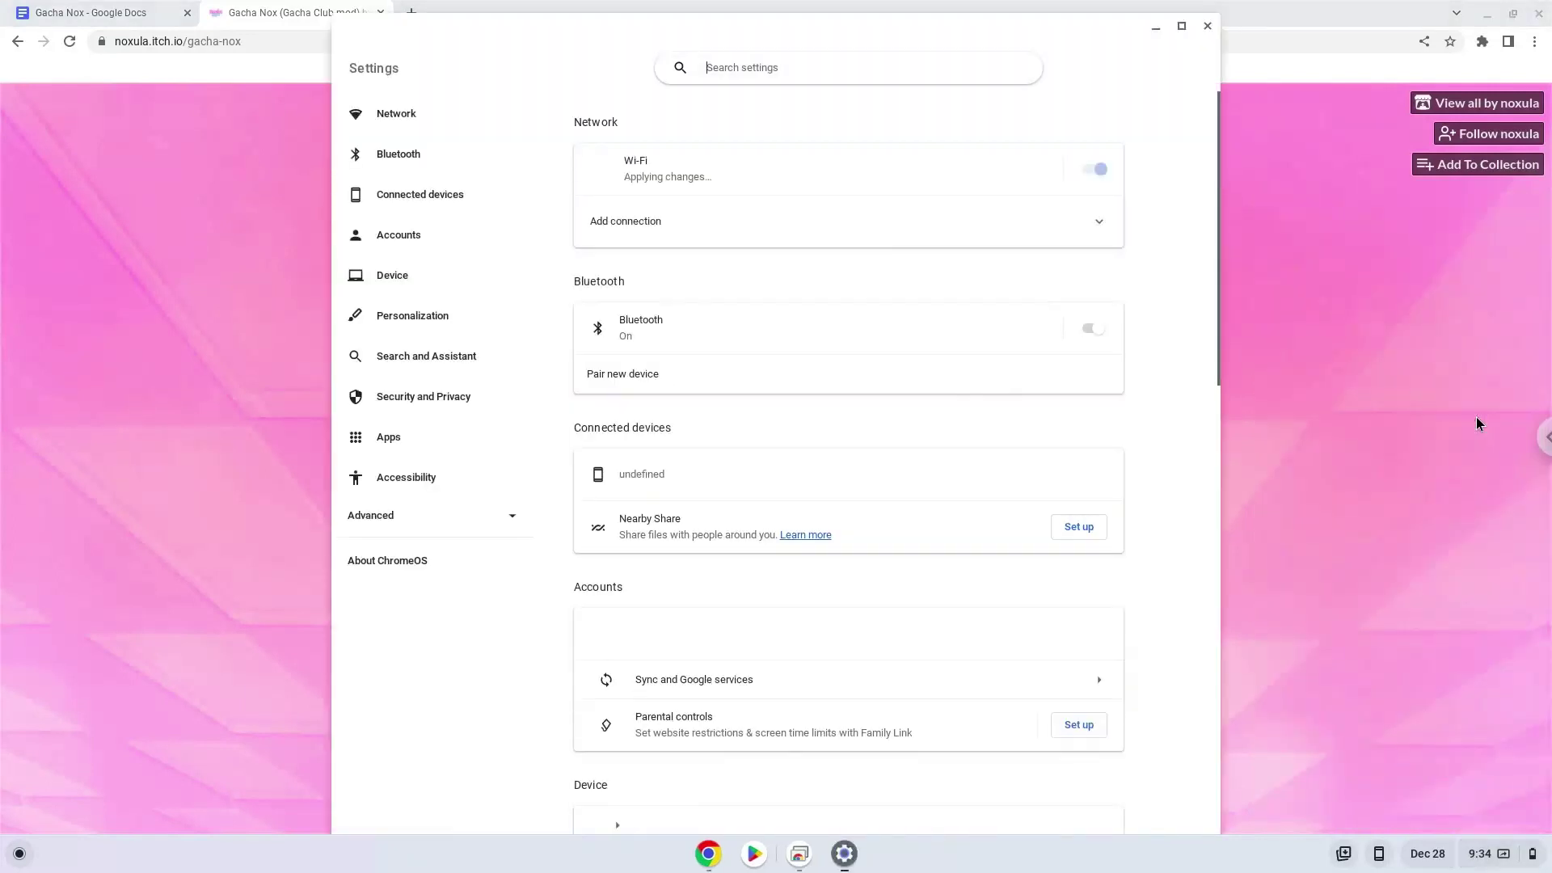
left_click(462, 520)
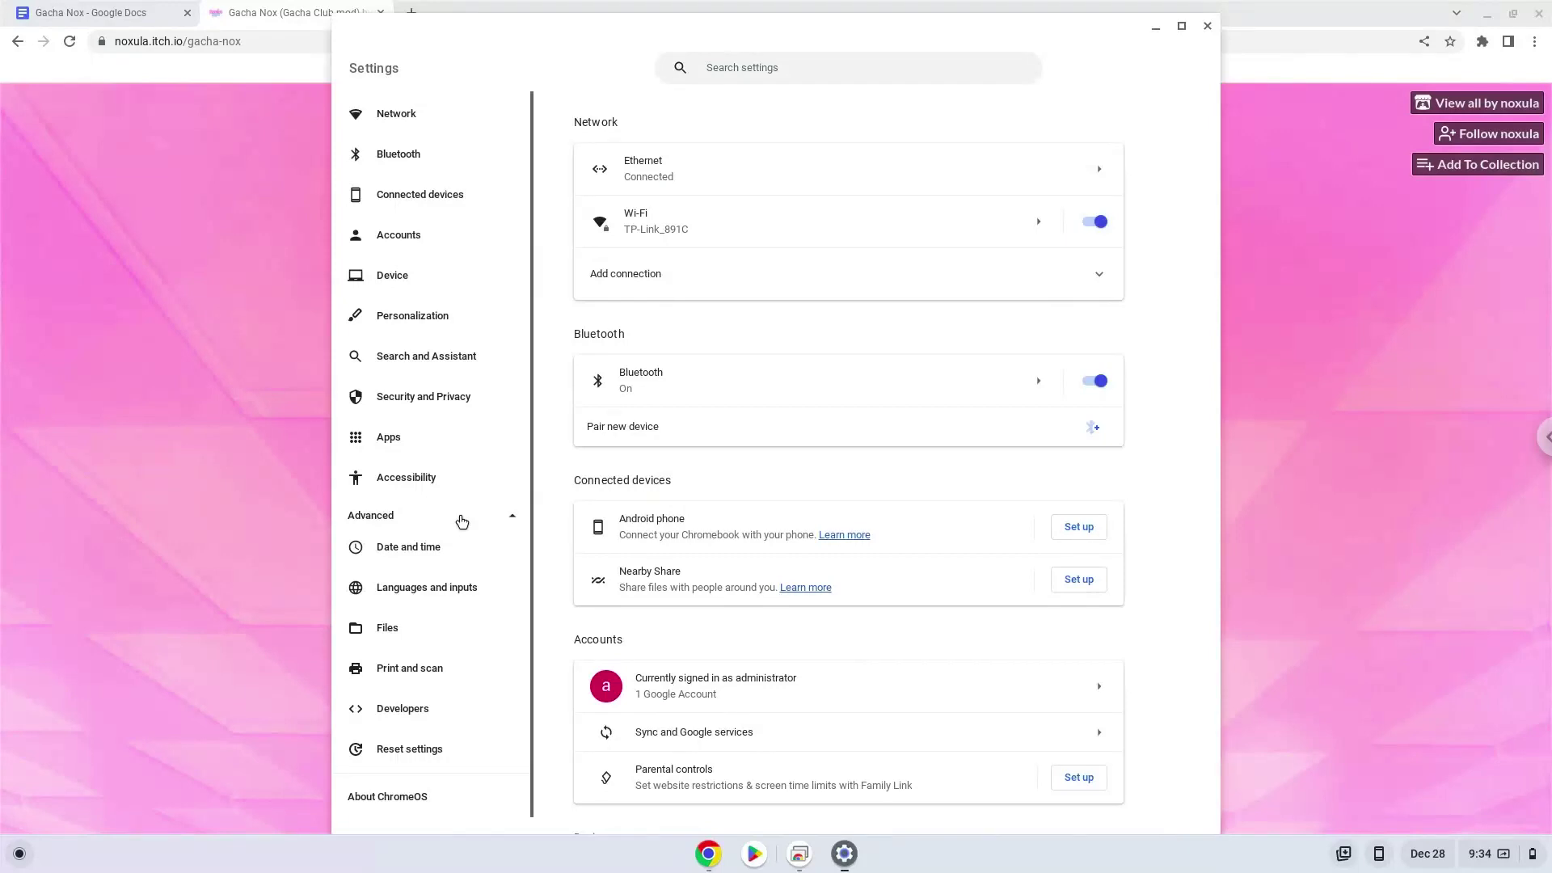
left_click(421, 715)
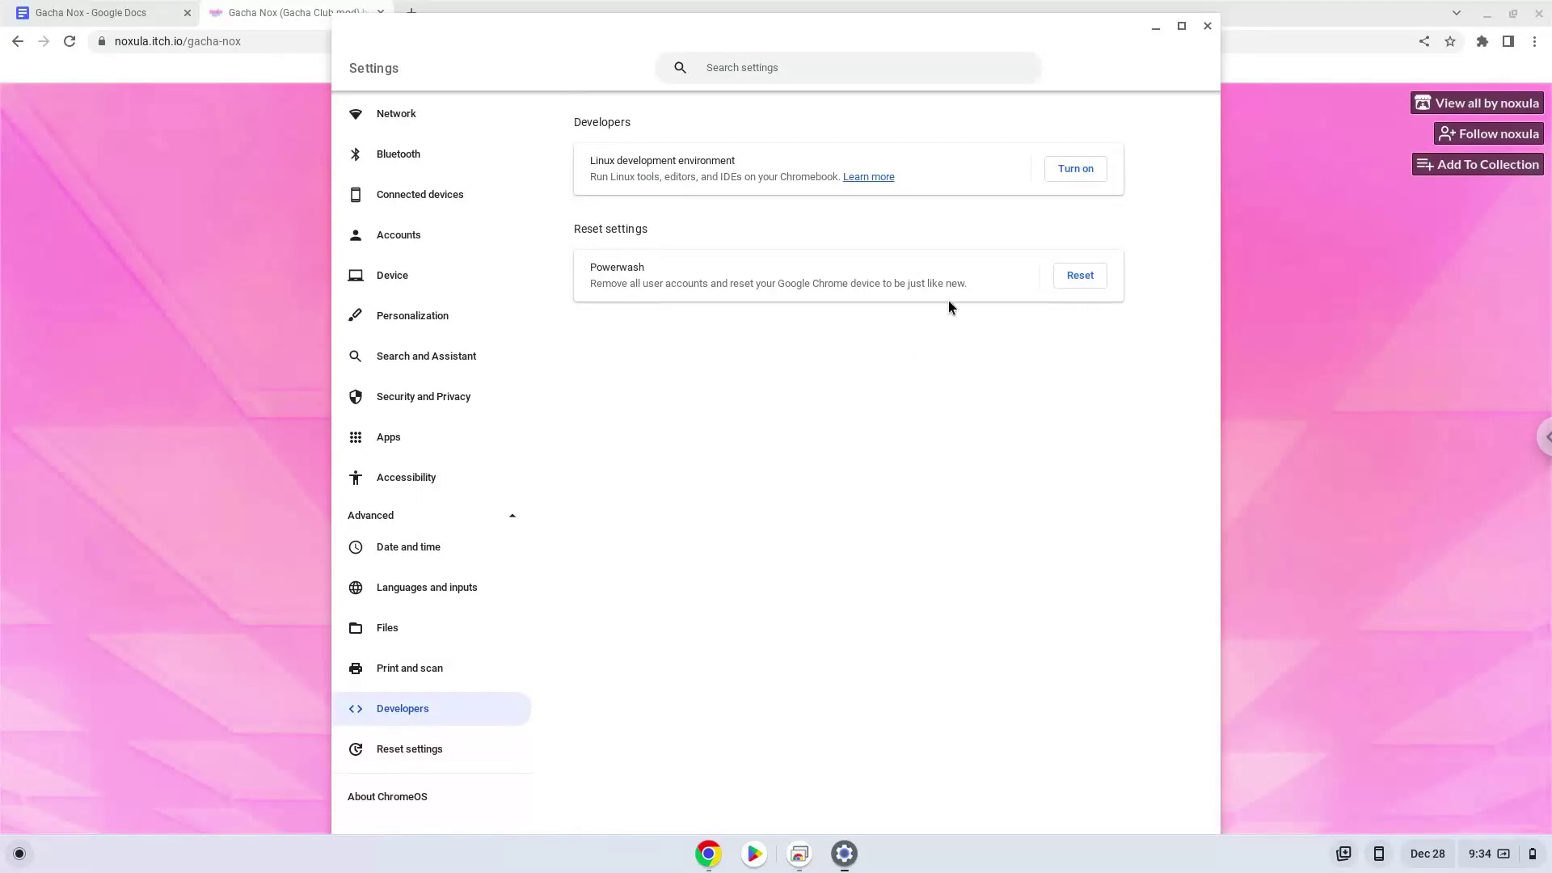
Turn on the Linux development environment and start its installation
left_click(1093, 171)
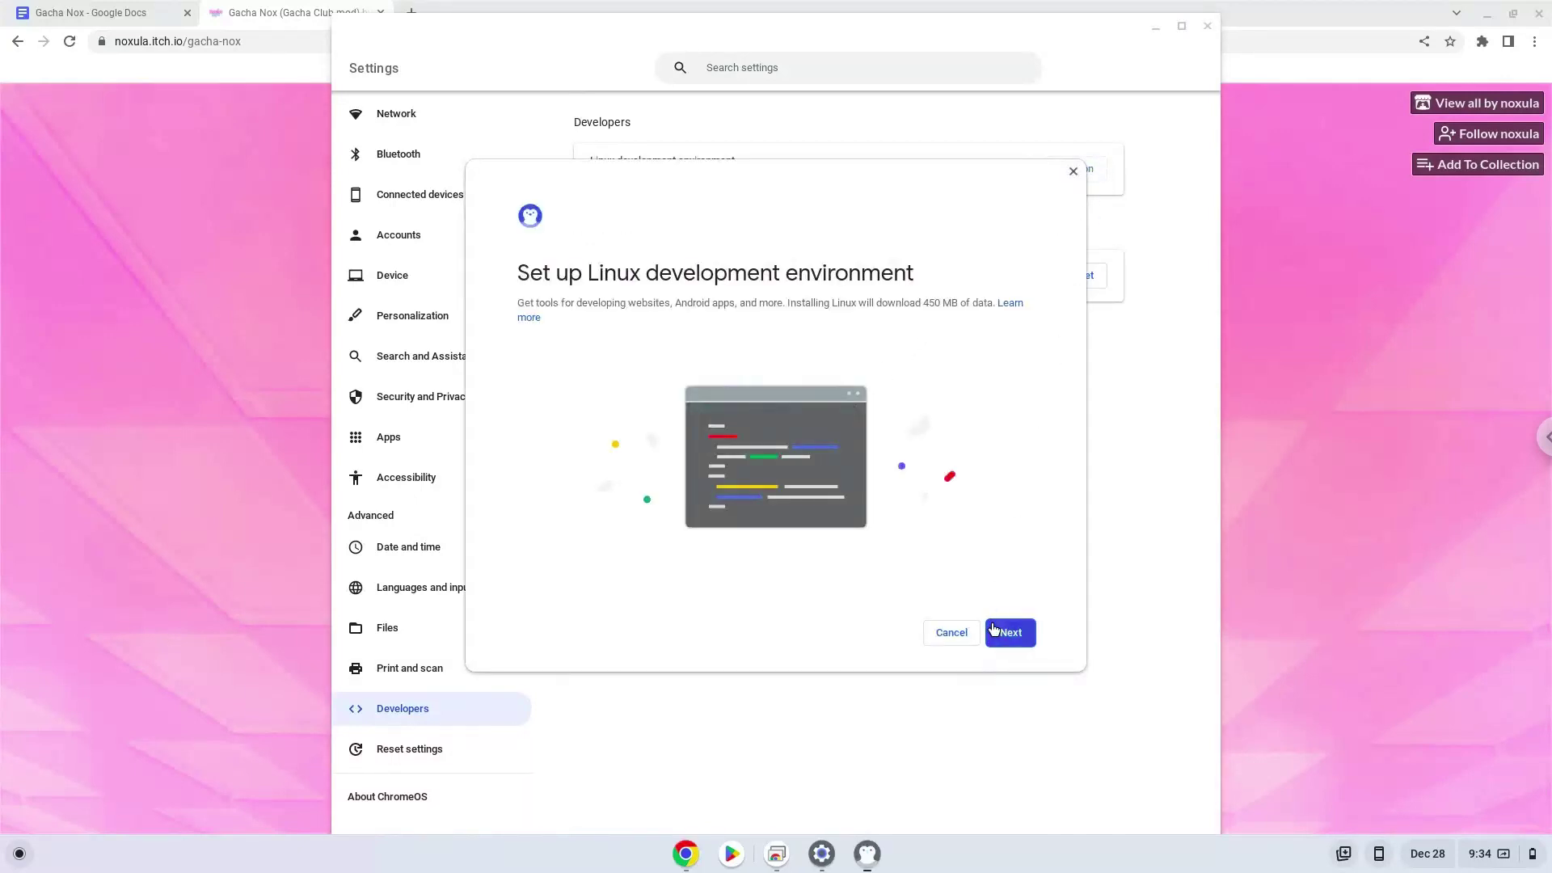
left_click(993, 624)
left_click(993, 629)
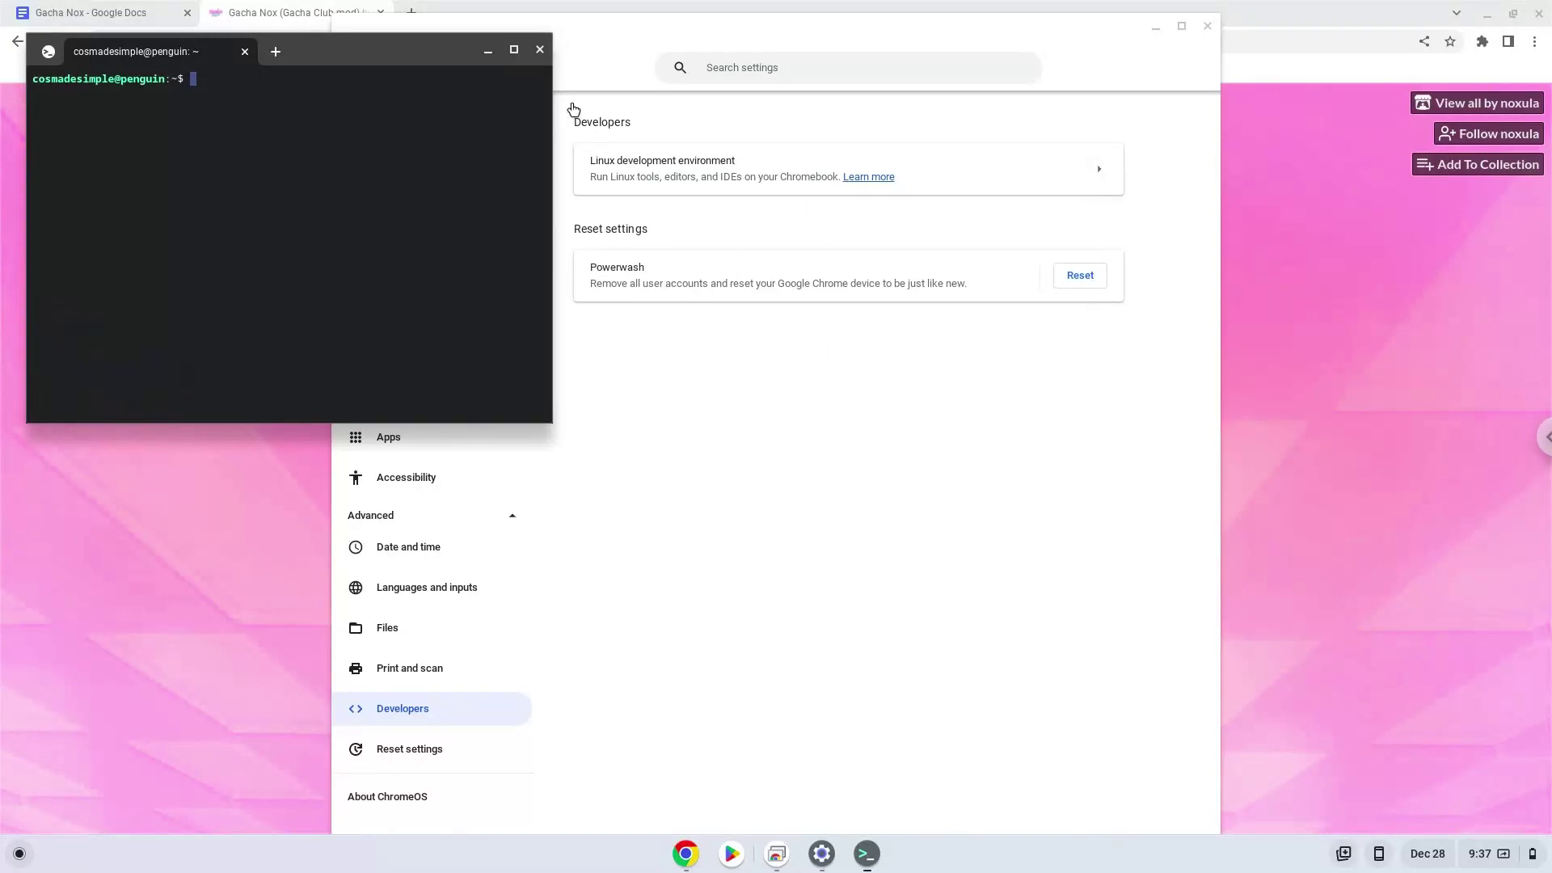
Close the Linux terminal and Settings, then scroll the Gacha Nox itch.io page down to its downloads
left_click(540, 51)
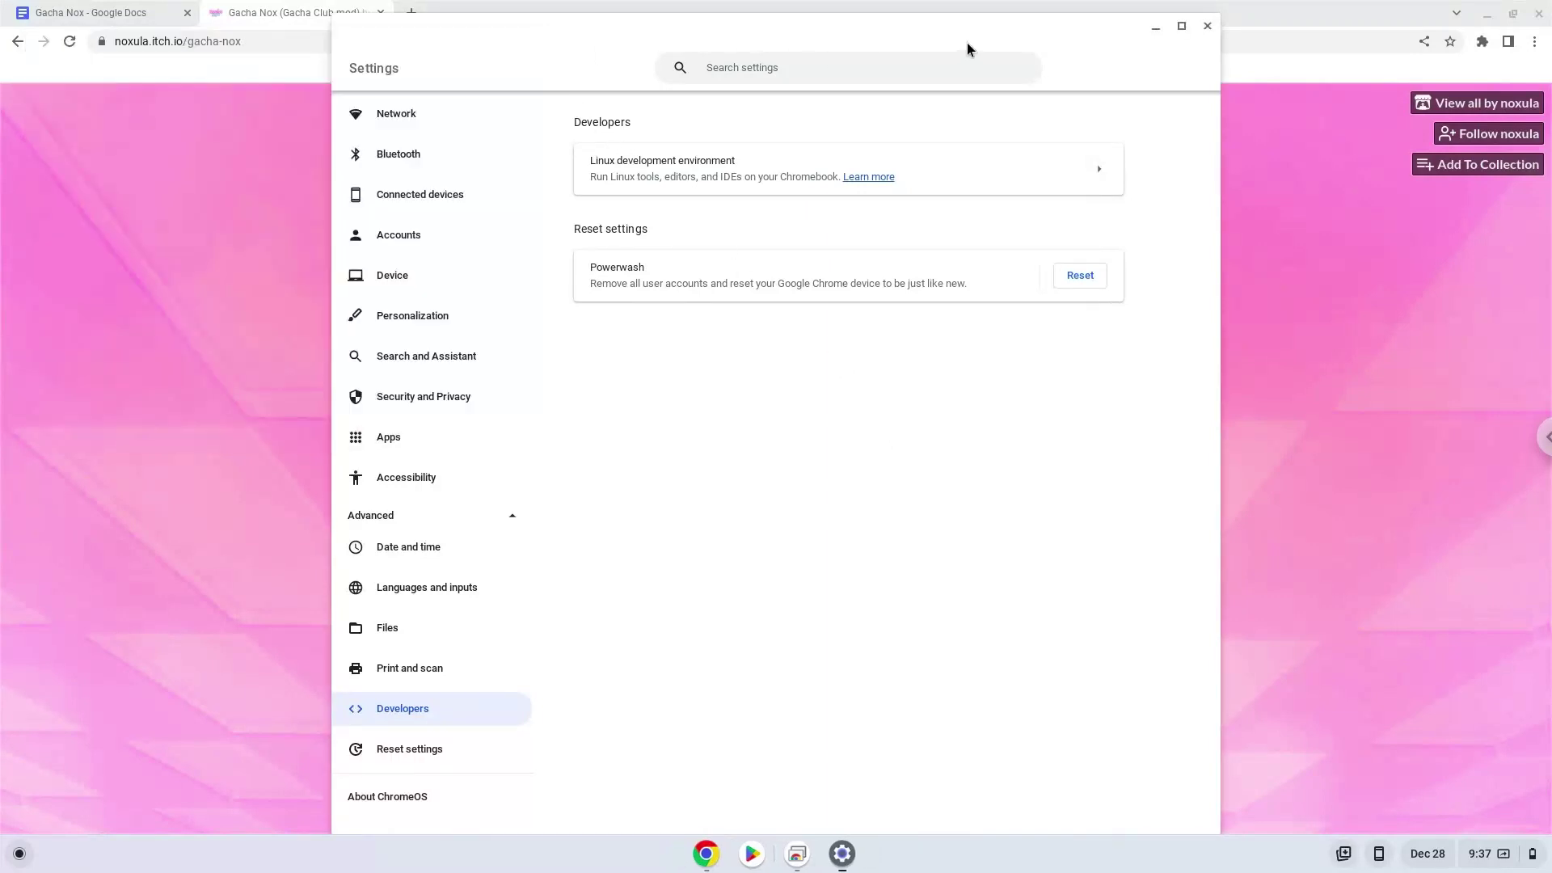
left_click(1208, 29)
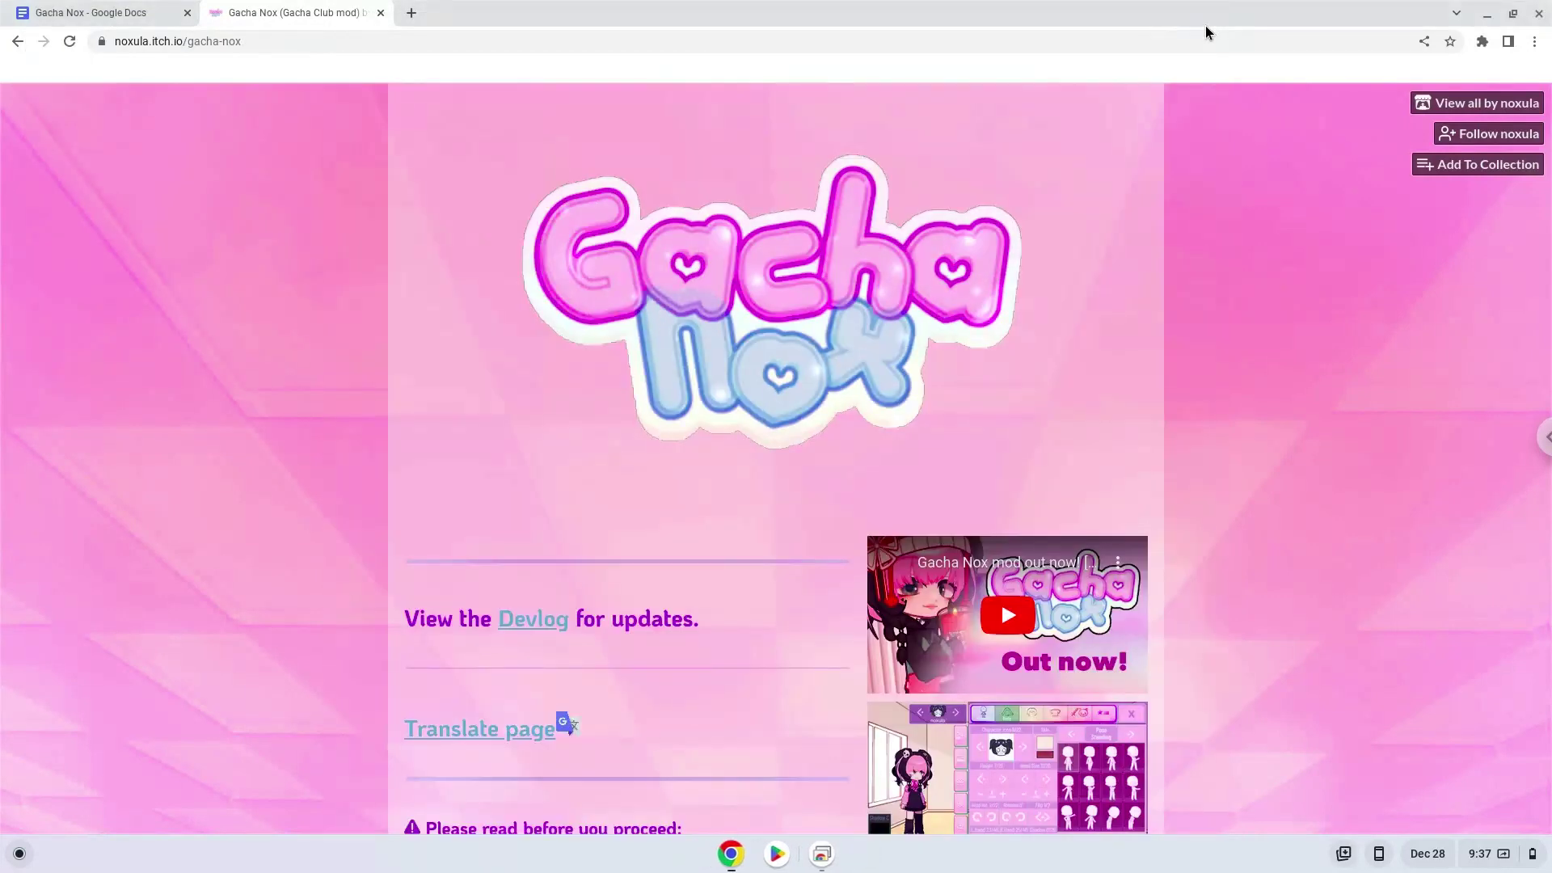
scroll(1278, 327, "down", 2)
scroll(1278, 327, "down", 10)
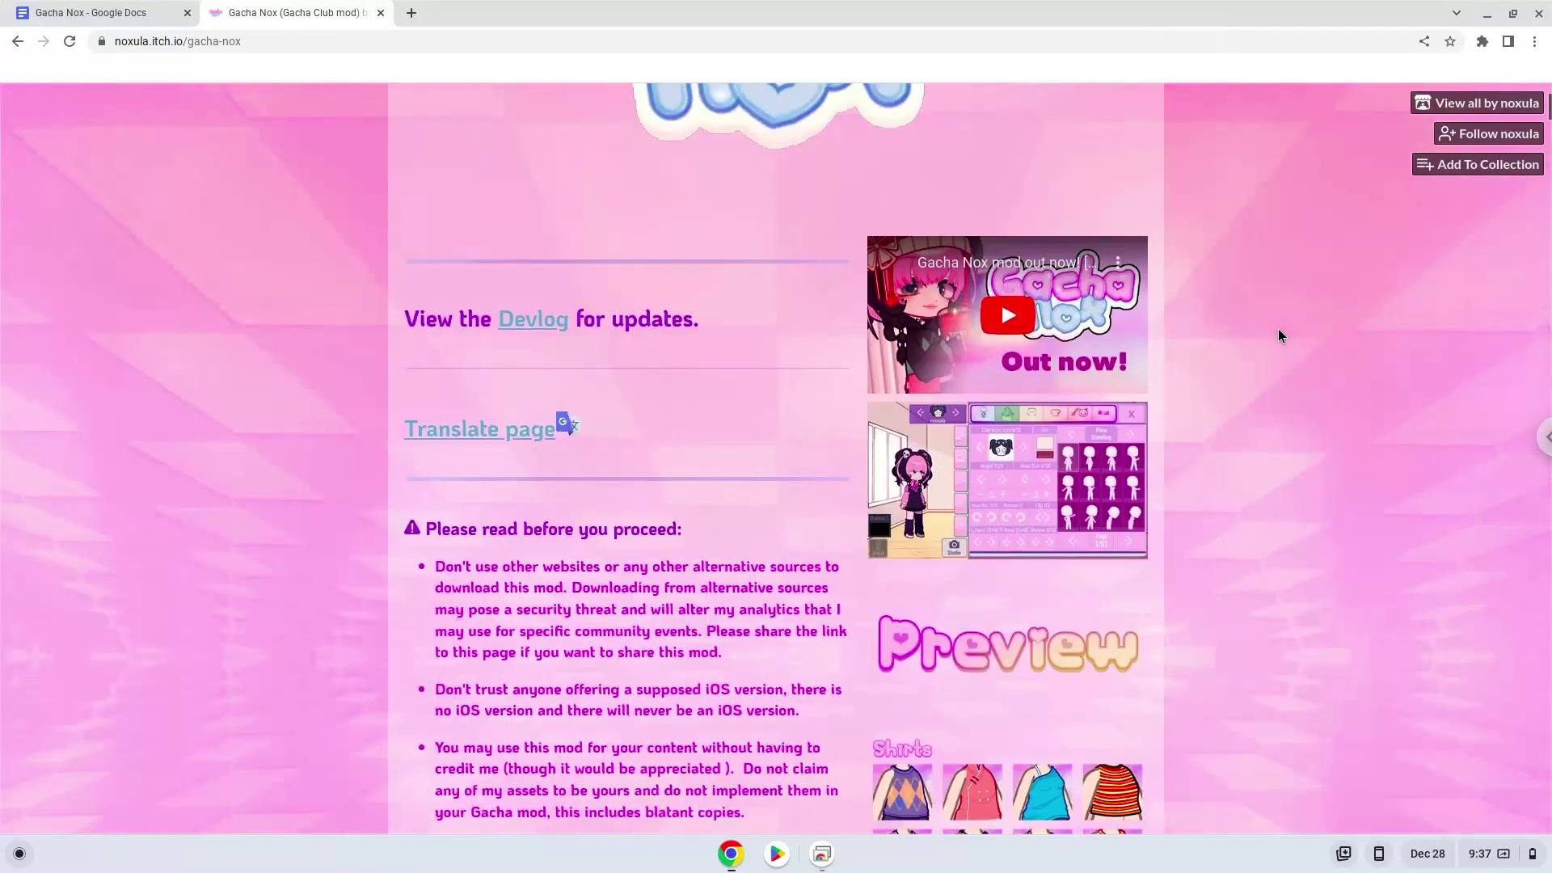
scroll(1278, 329, "down", 9)
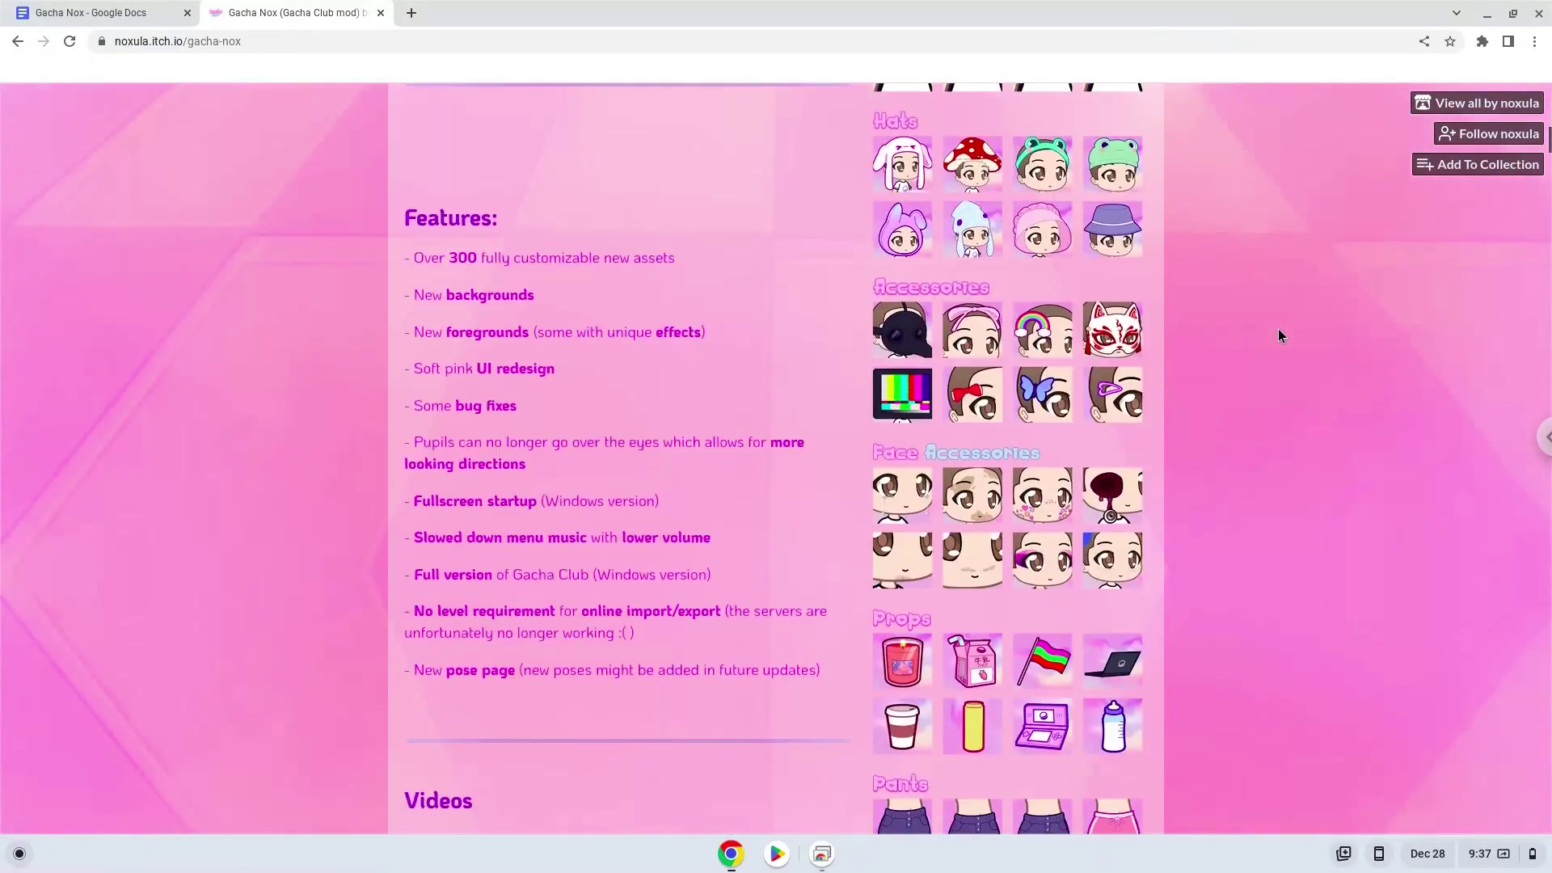
scroll(1278, 328, "down", 15)
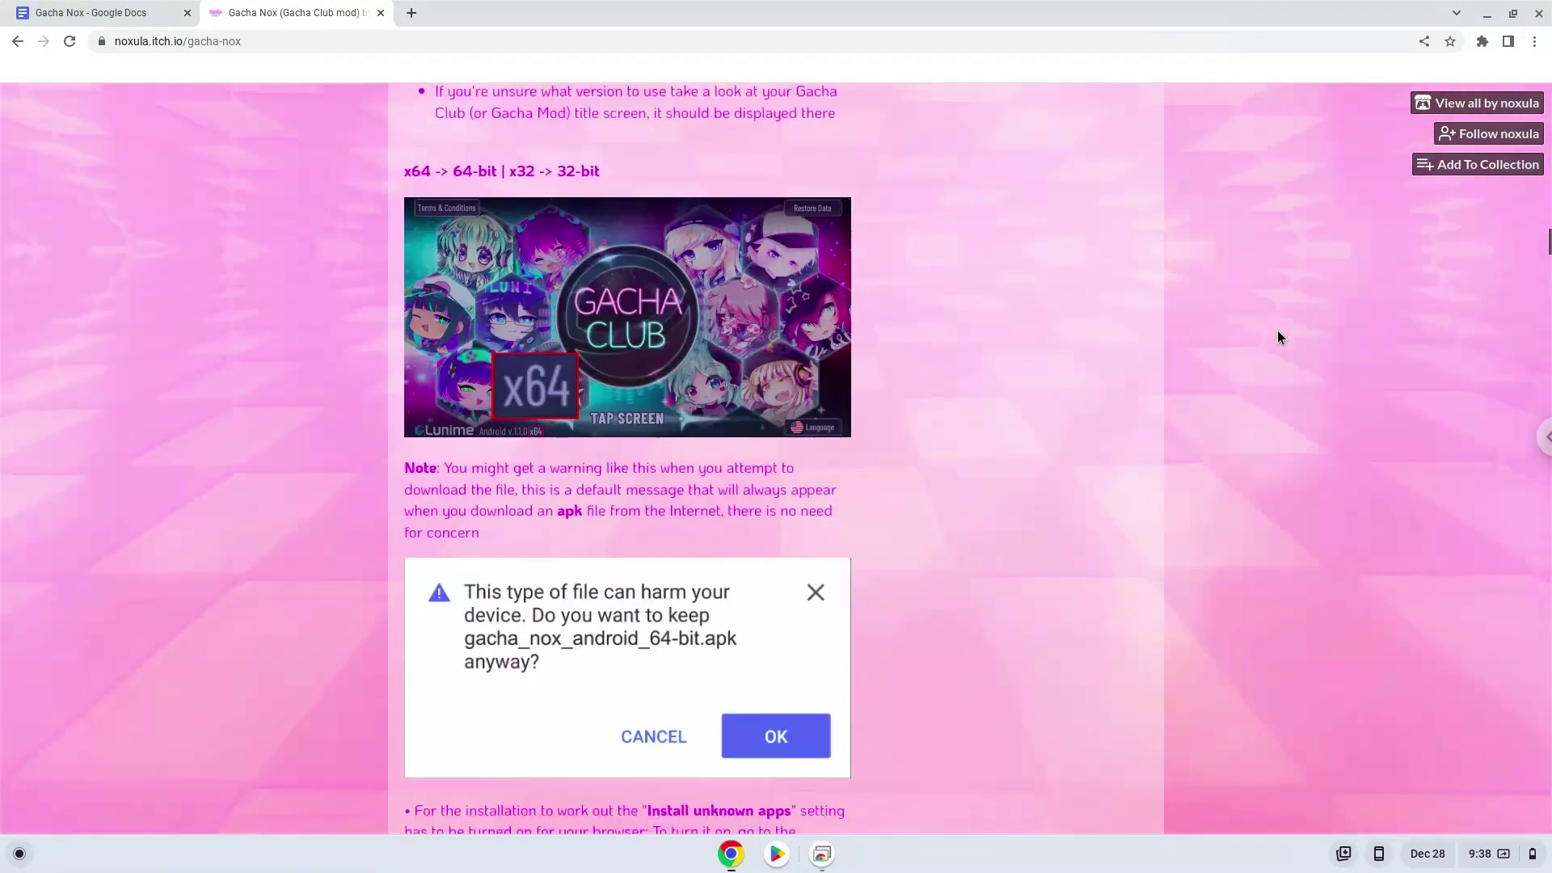
scroll(1277, 330, "down", 13)
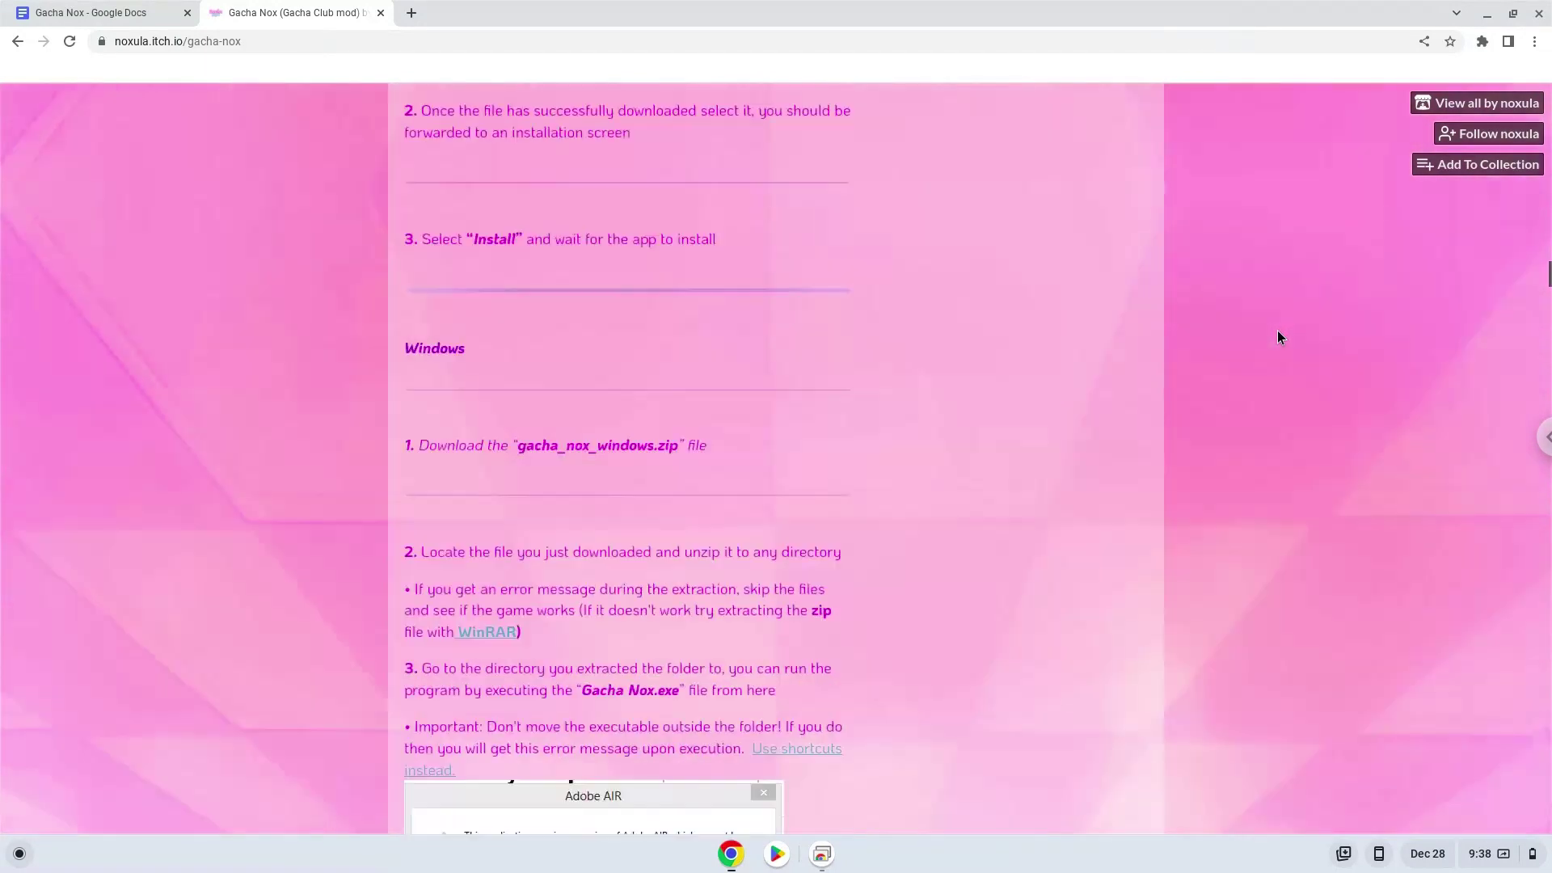
scroll(1277, 331, "down", 11)
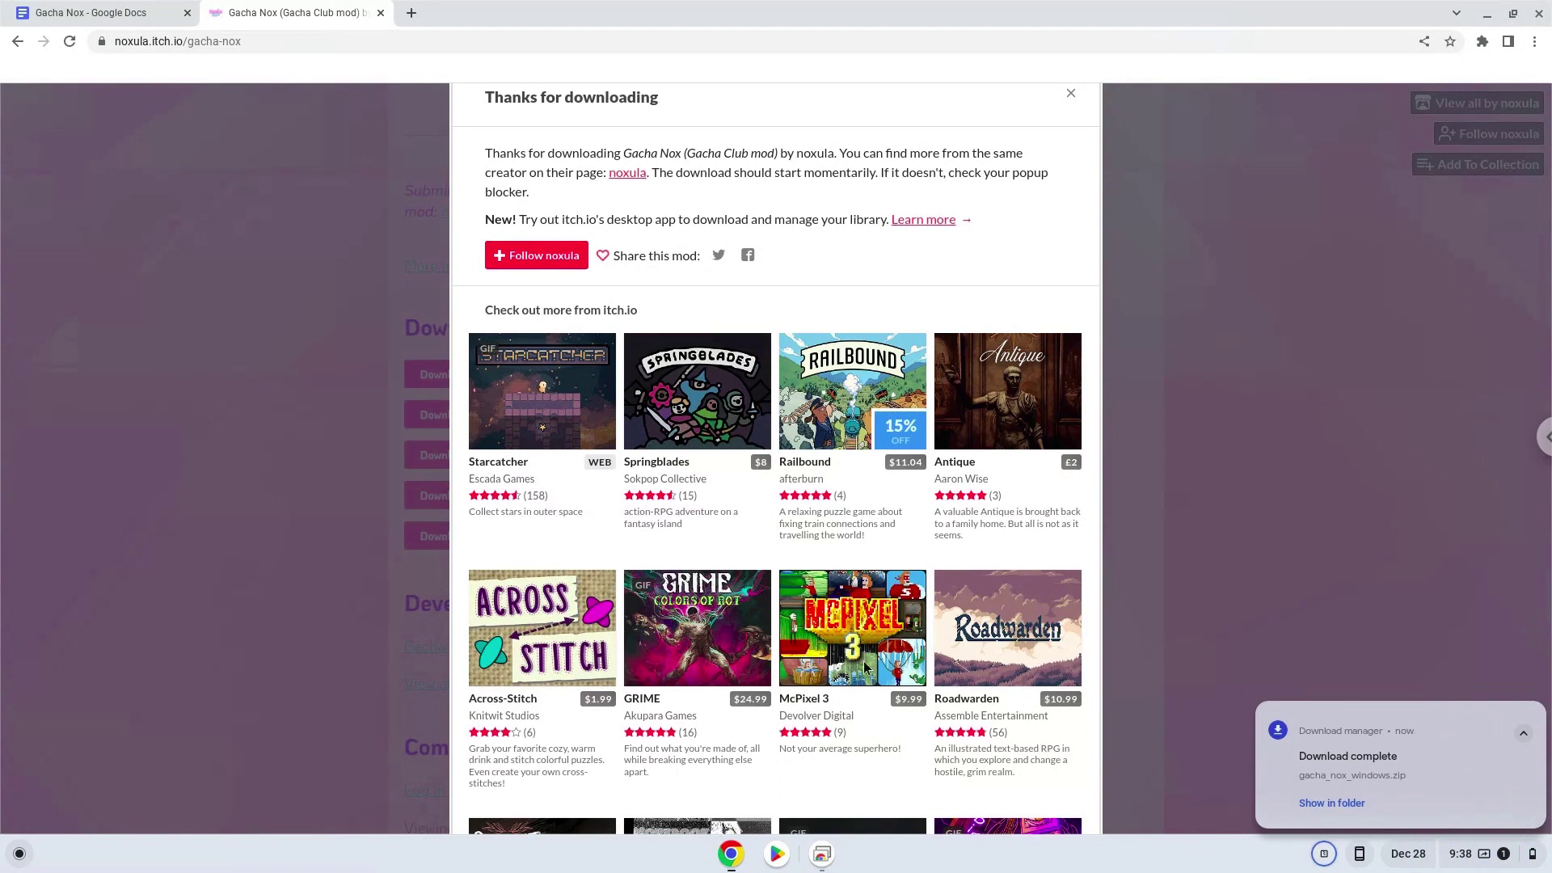
Cut gacha_nox_windows.zip from Downloads and paste it into Linux files
left_click(1309, 803)
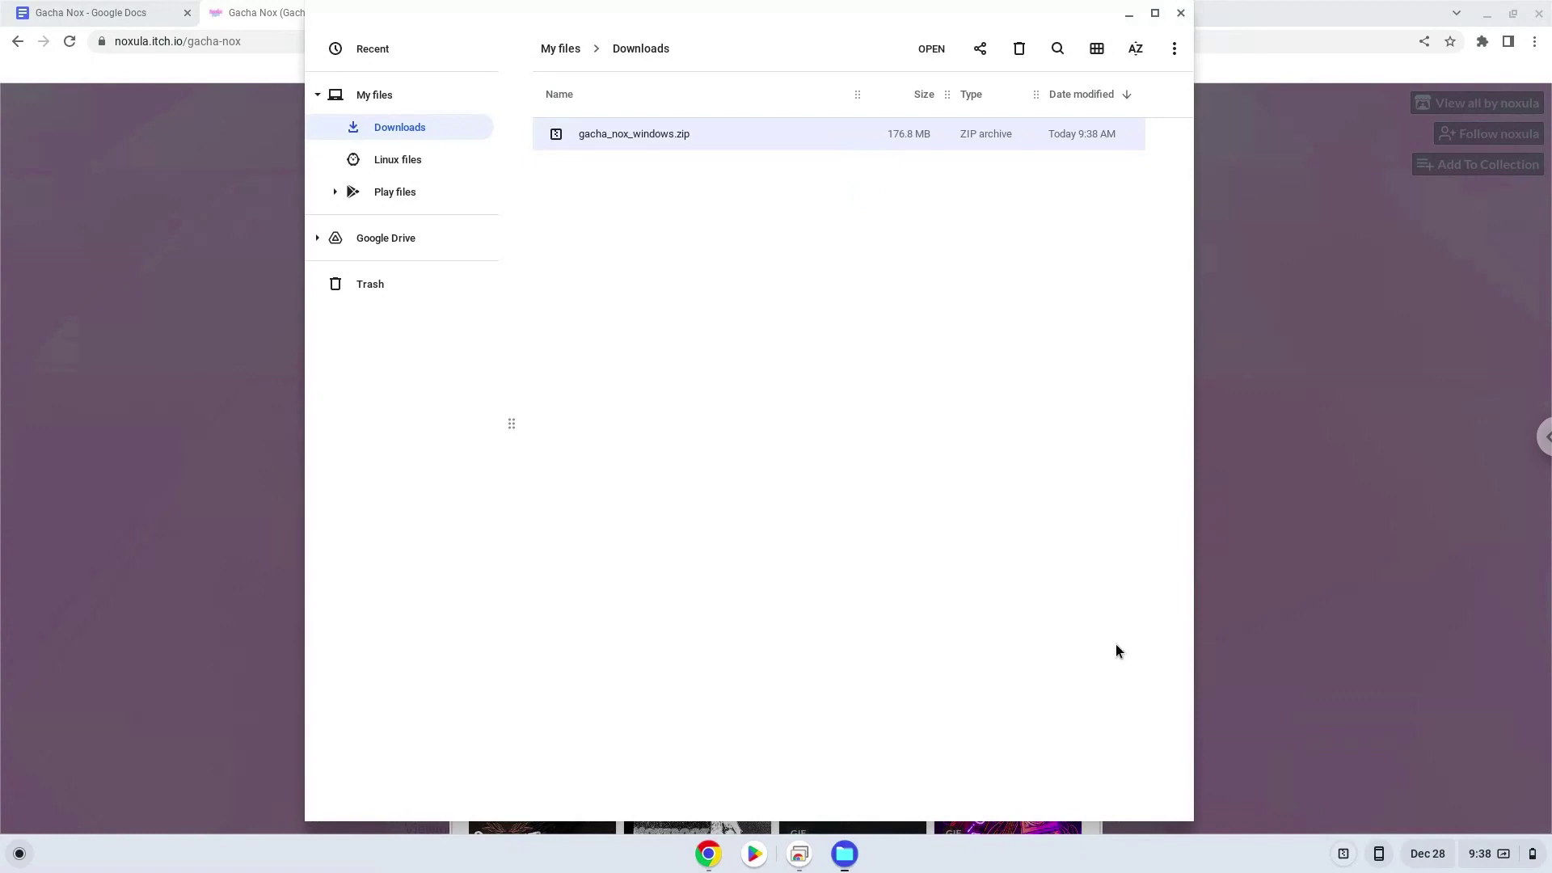
right_click(621, 134)
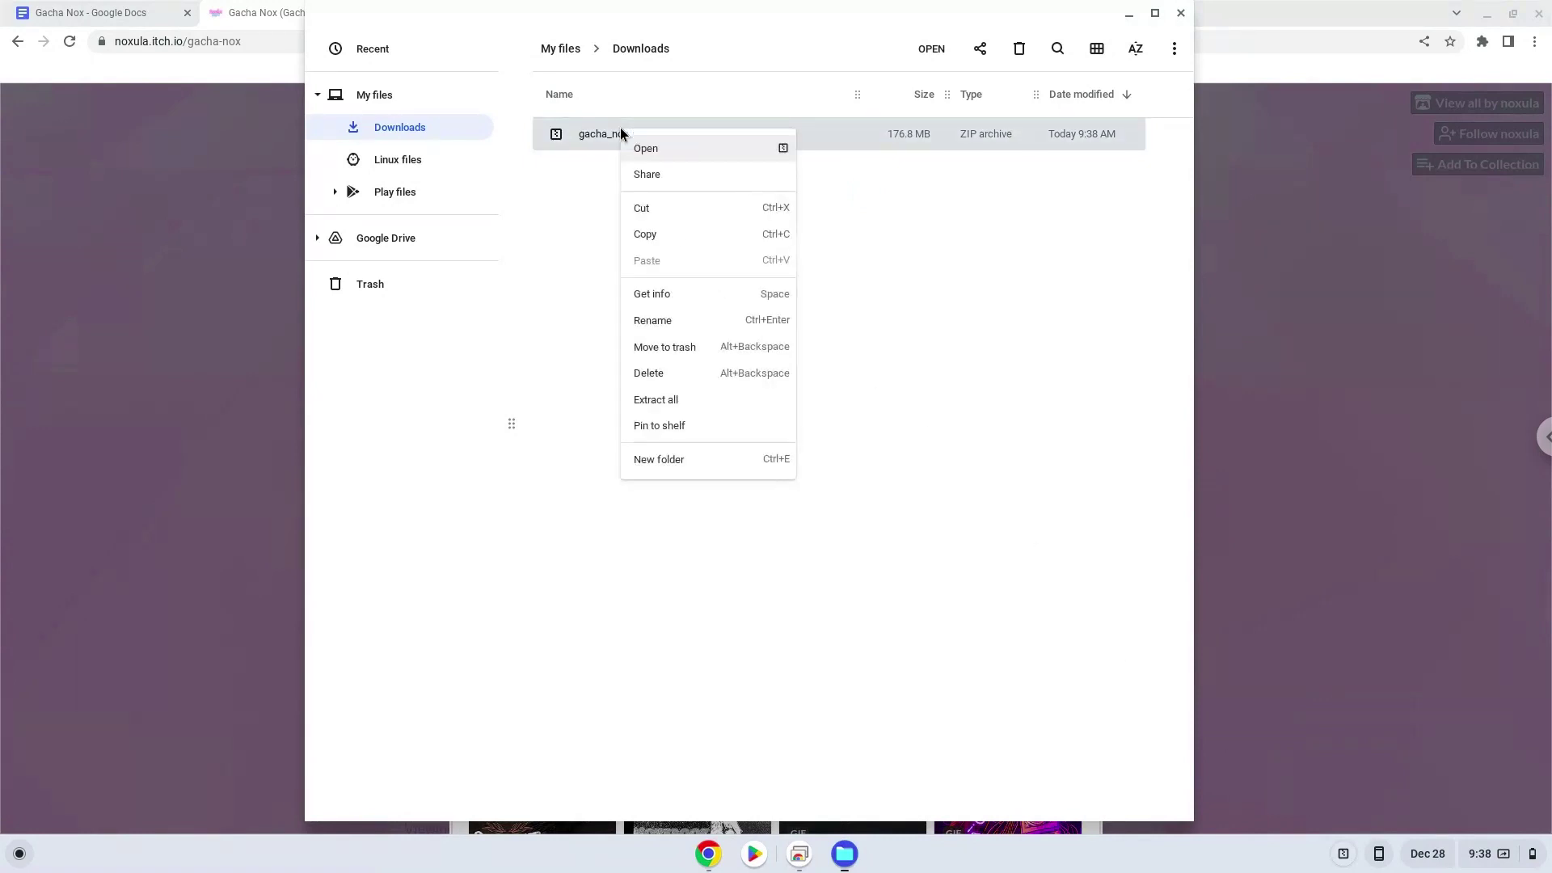
left_click(663, 209)
left_click(394, 165)
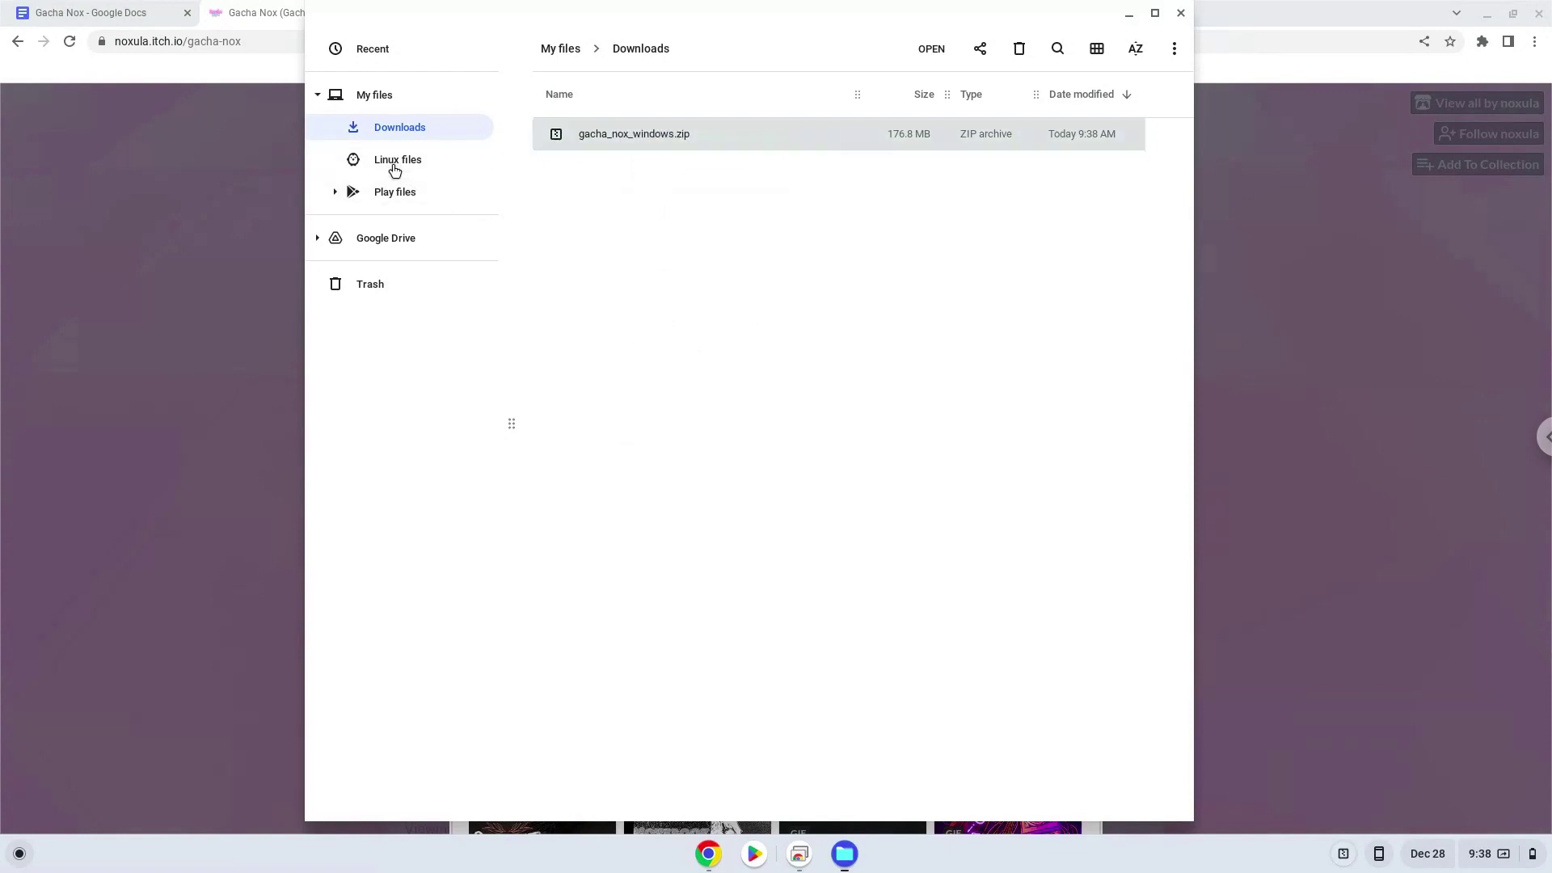
right_click(626, 241)
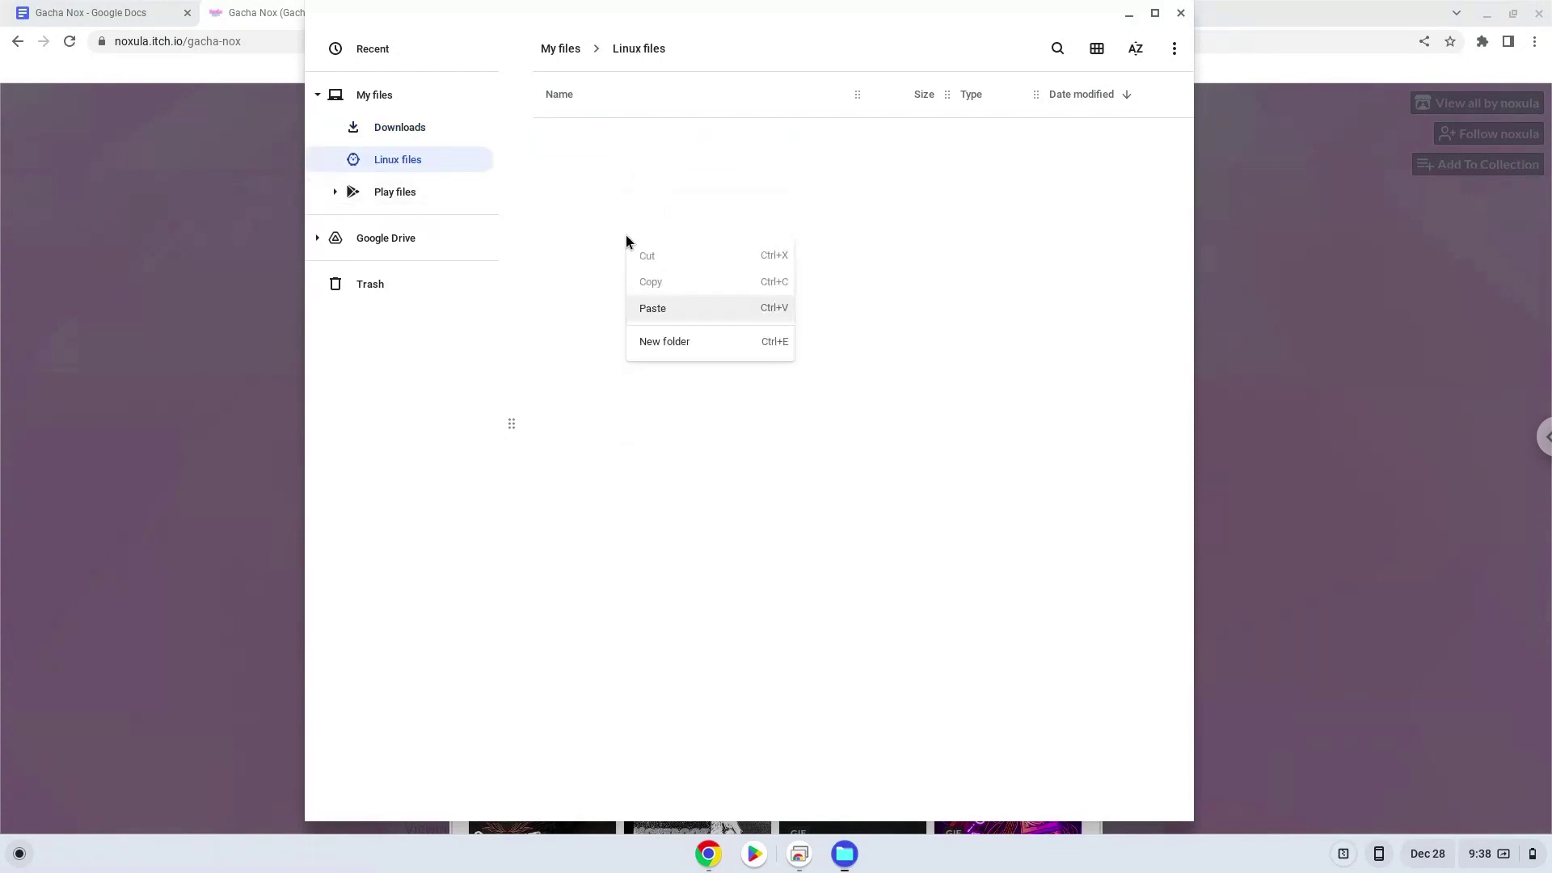
left_click(653, 309)
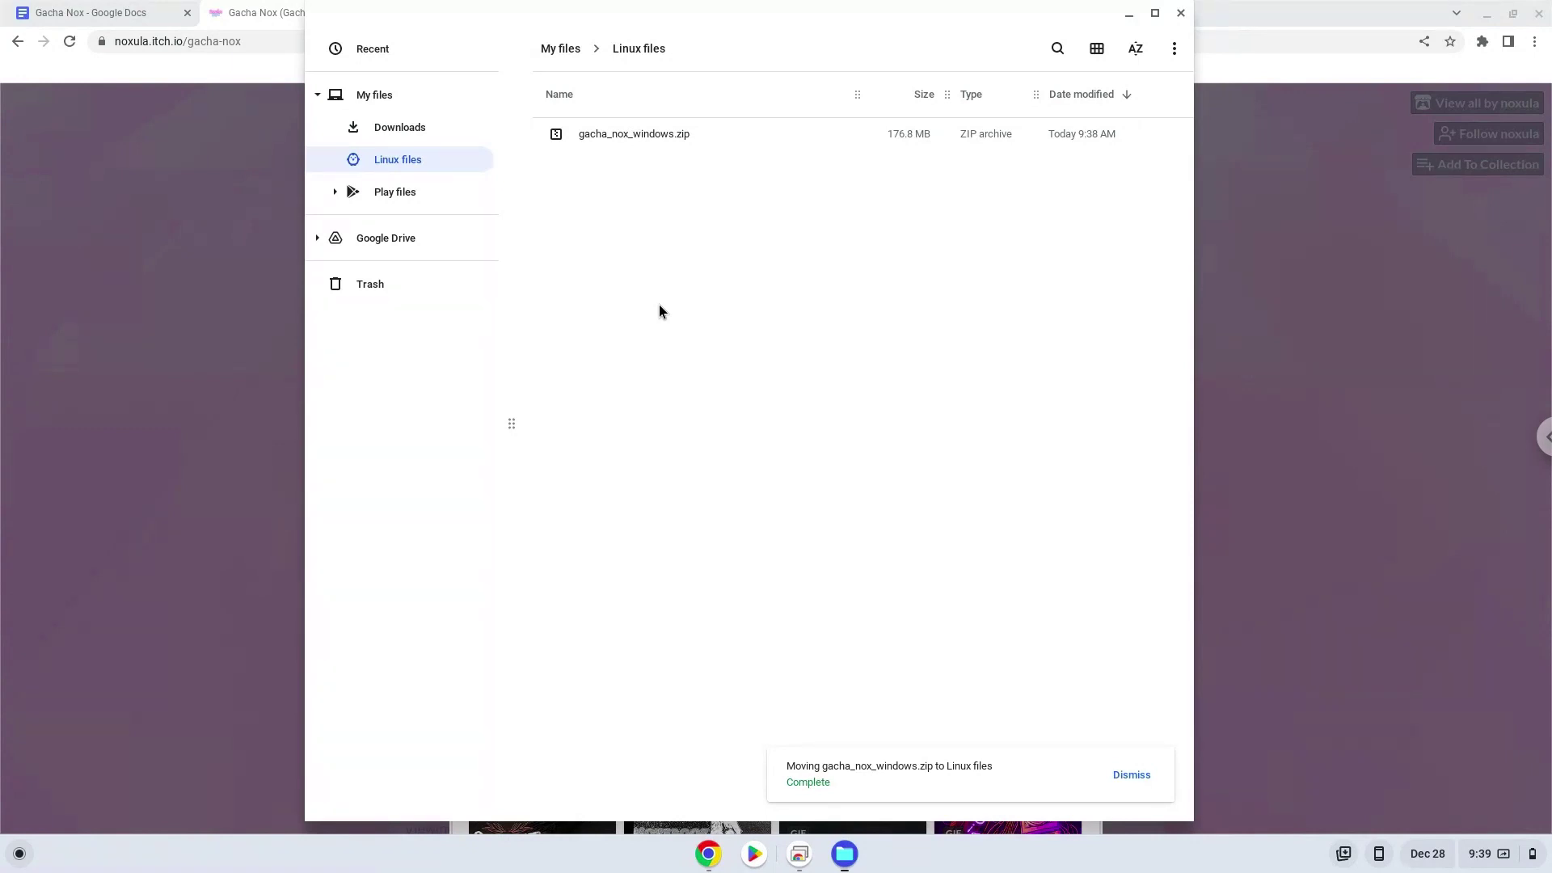
Close Files and copy 'sudo dpkg --add-architecture i386' from the Gacha Nox notes
left_click(1180, 13)
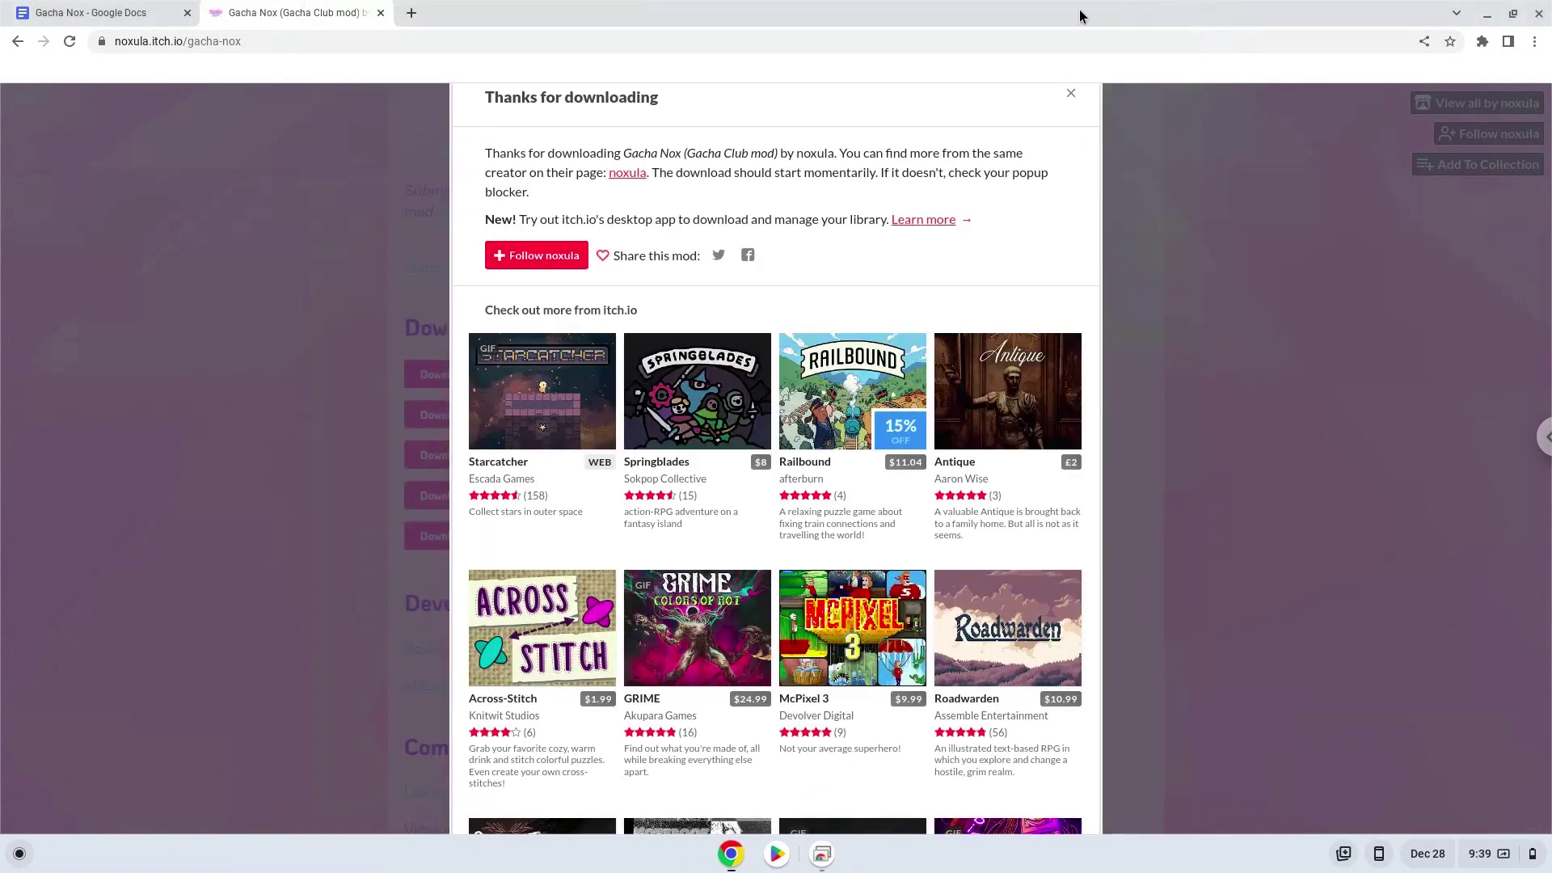
left_click(130, 12)
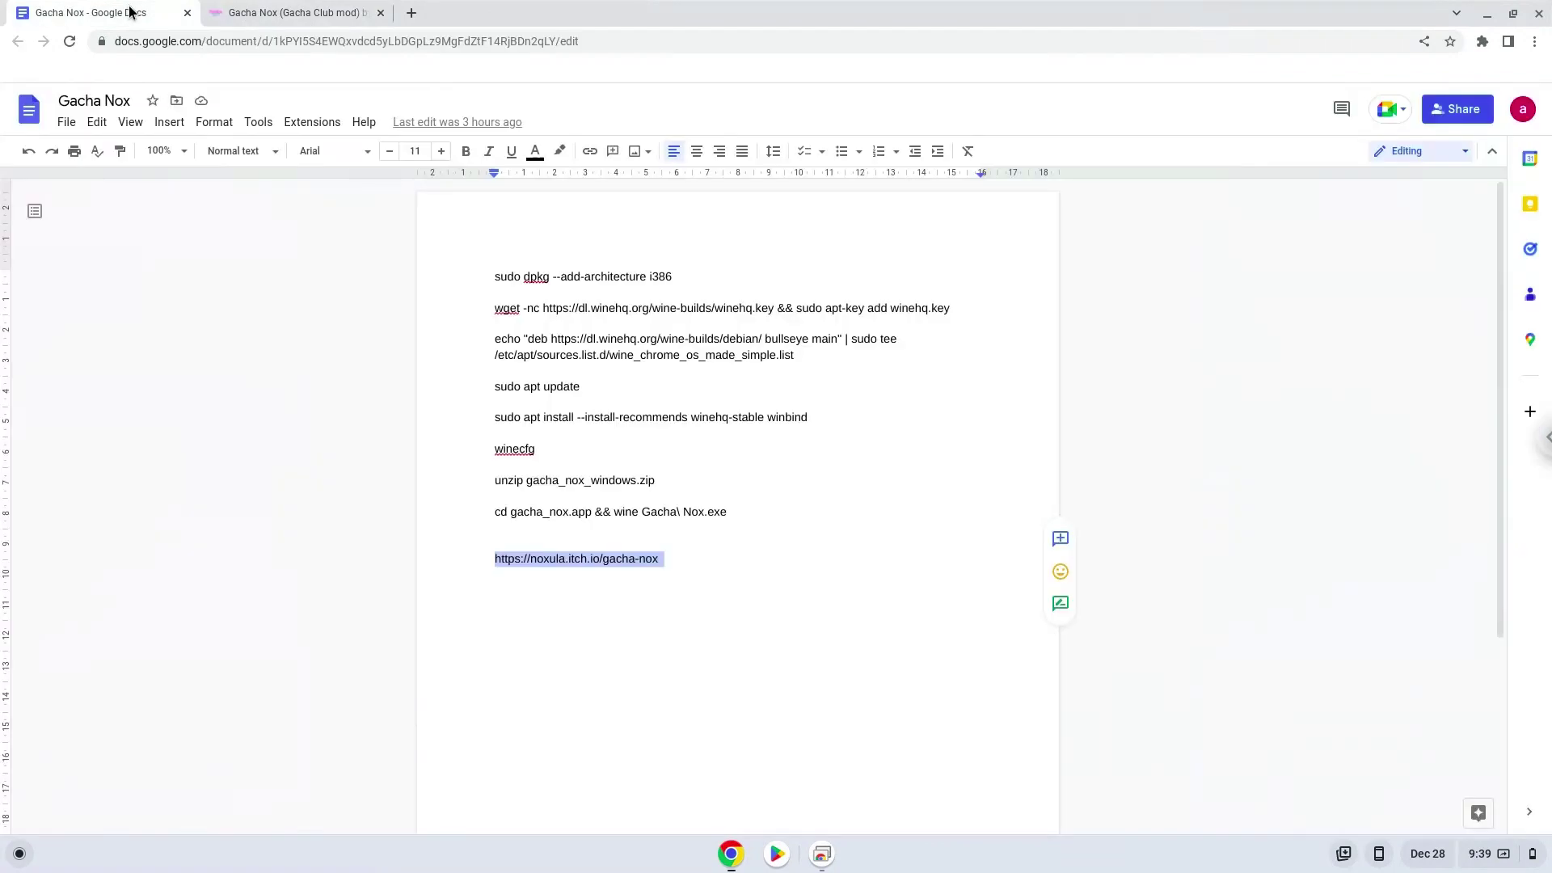
left_click(525, 279)
triple_click(525, 279)
right_click(525, 279)
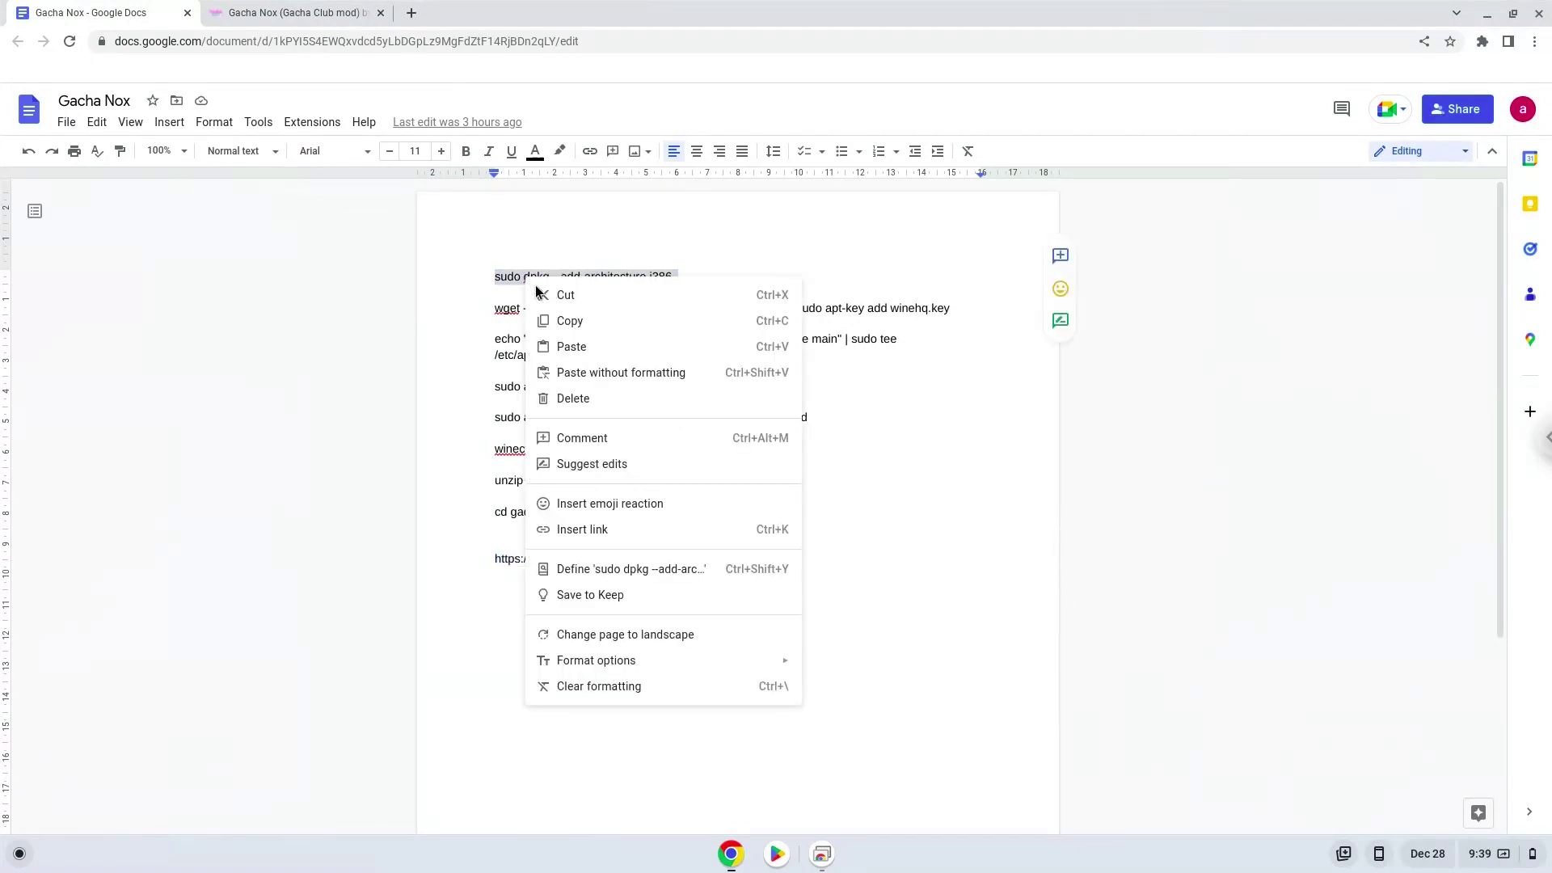
left_click(566, 321)
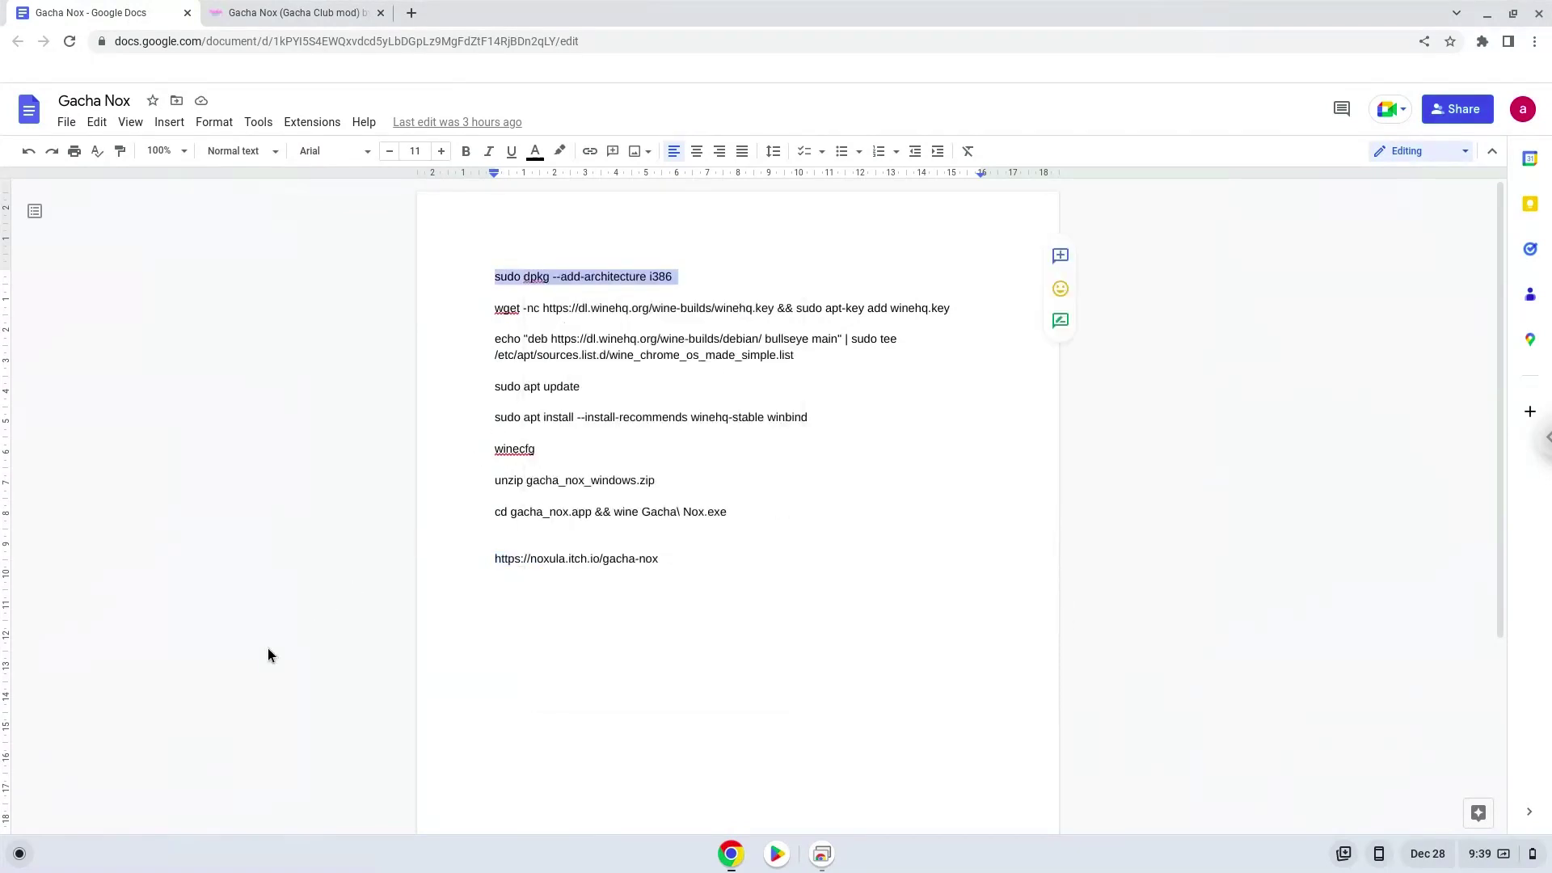
left_click(18, 854)
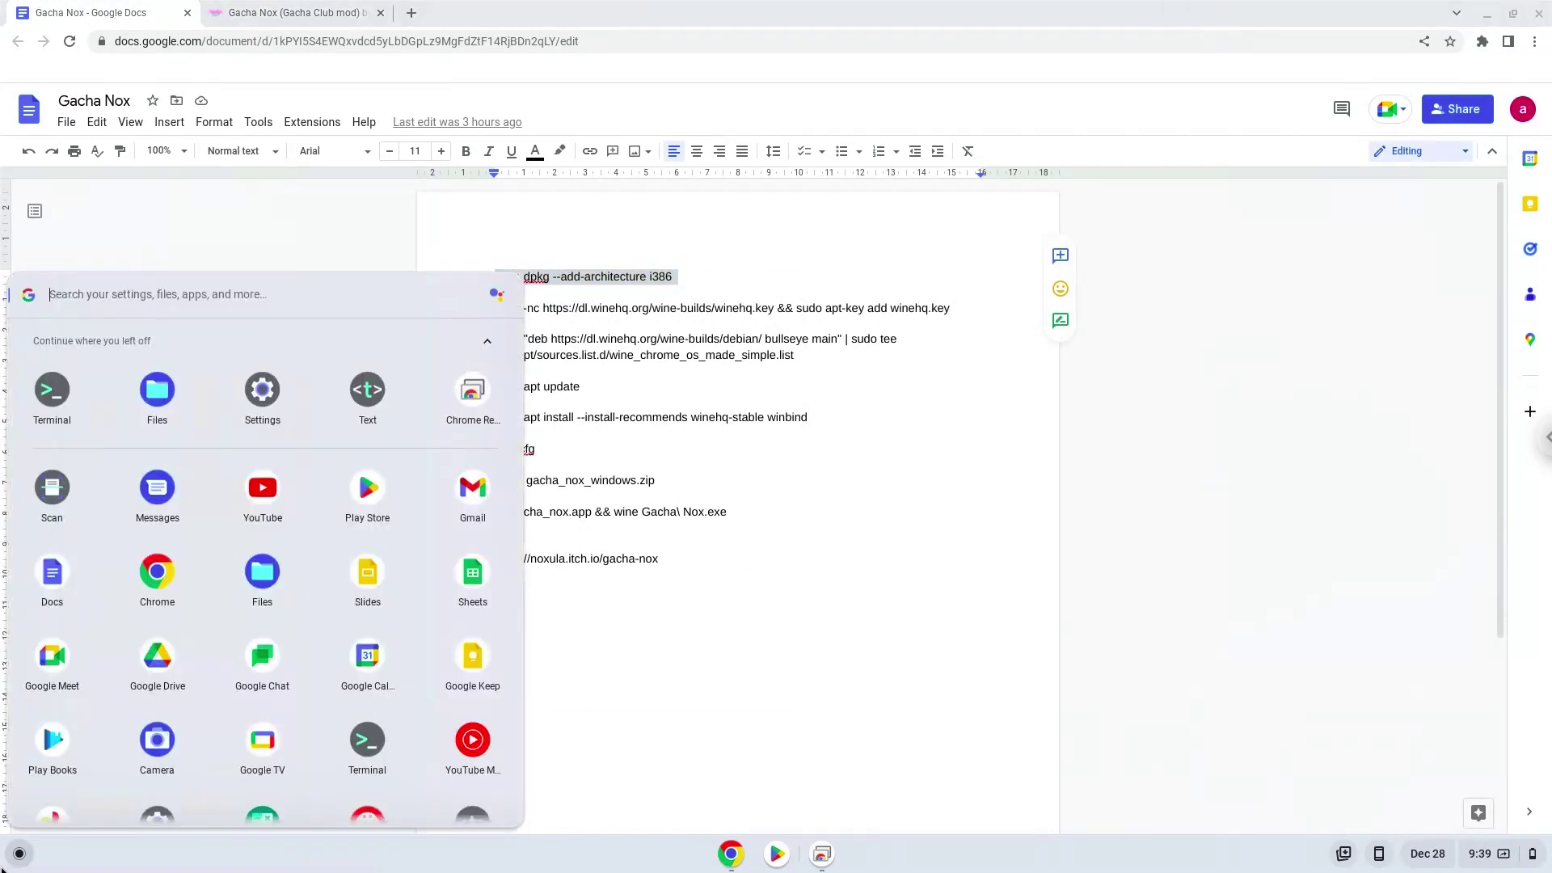
Launch the Linux terminal and maximize its window
left_click(51, 392)
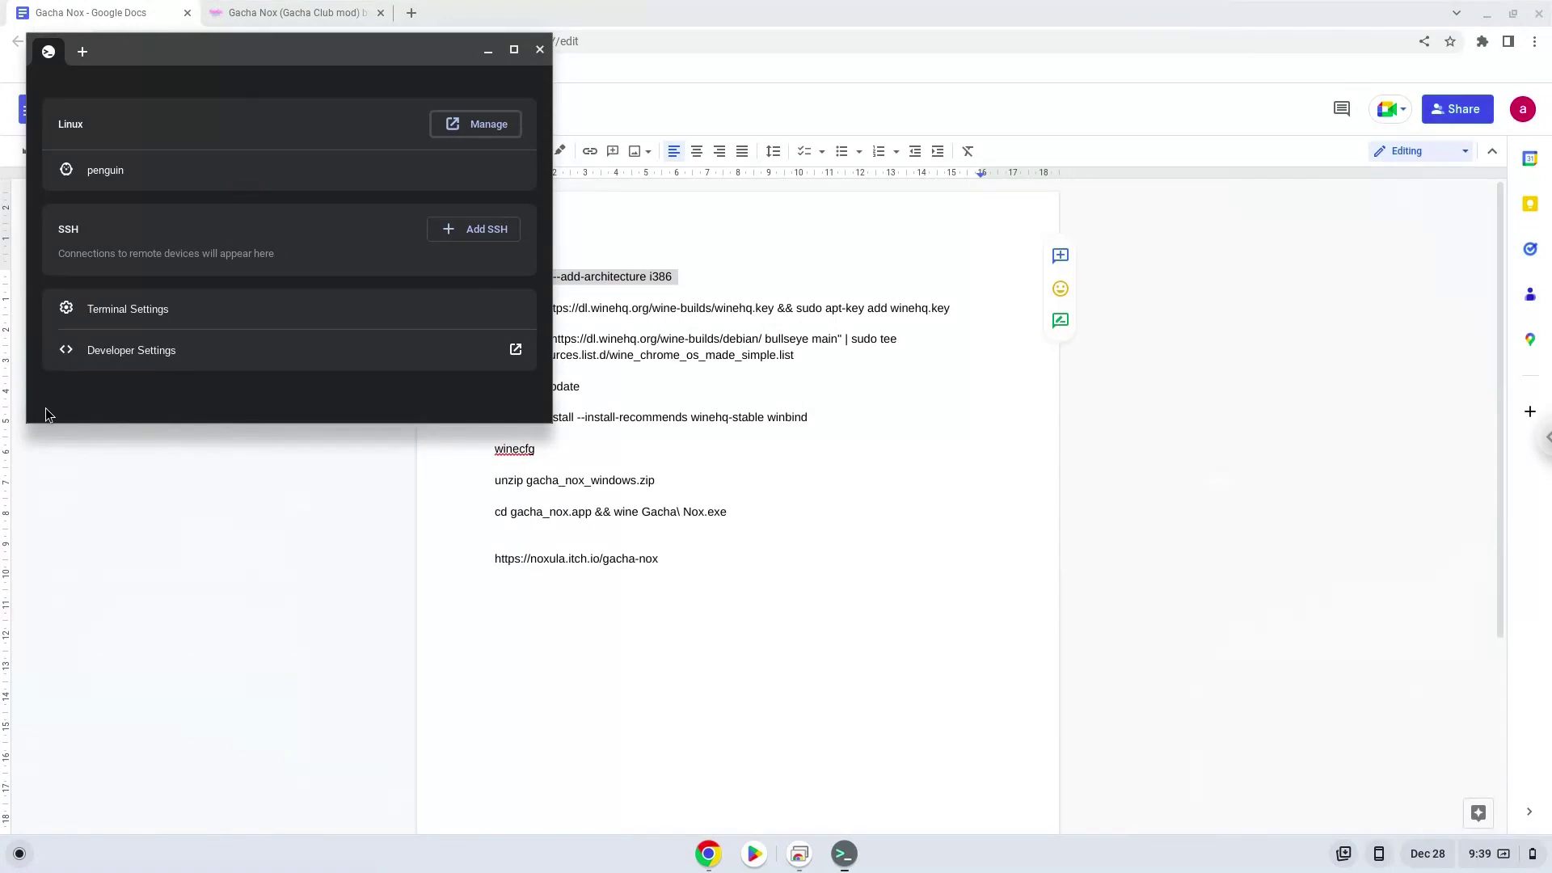
double_click(366, 52)
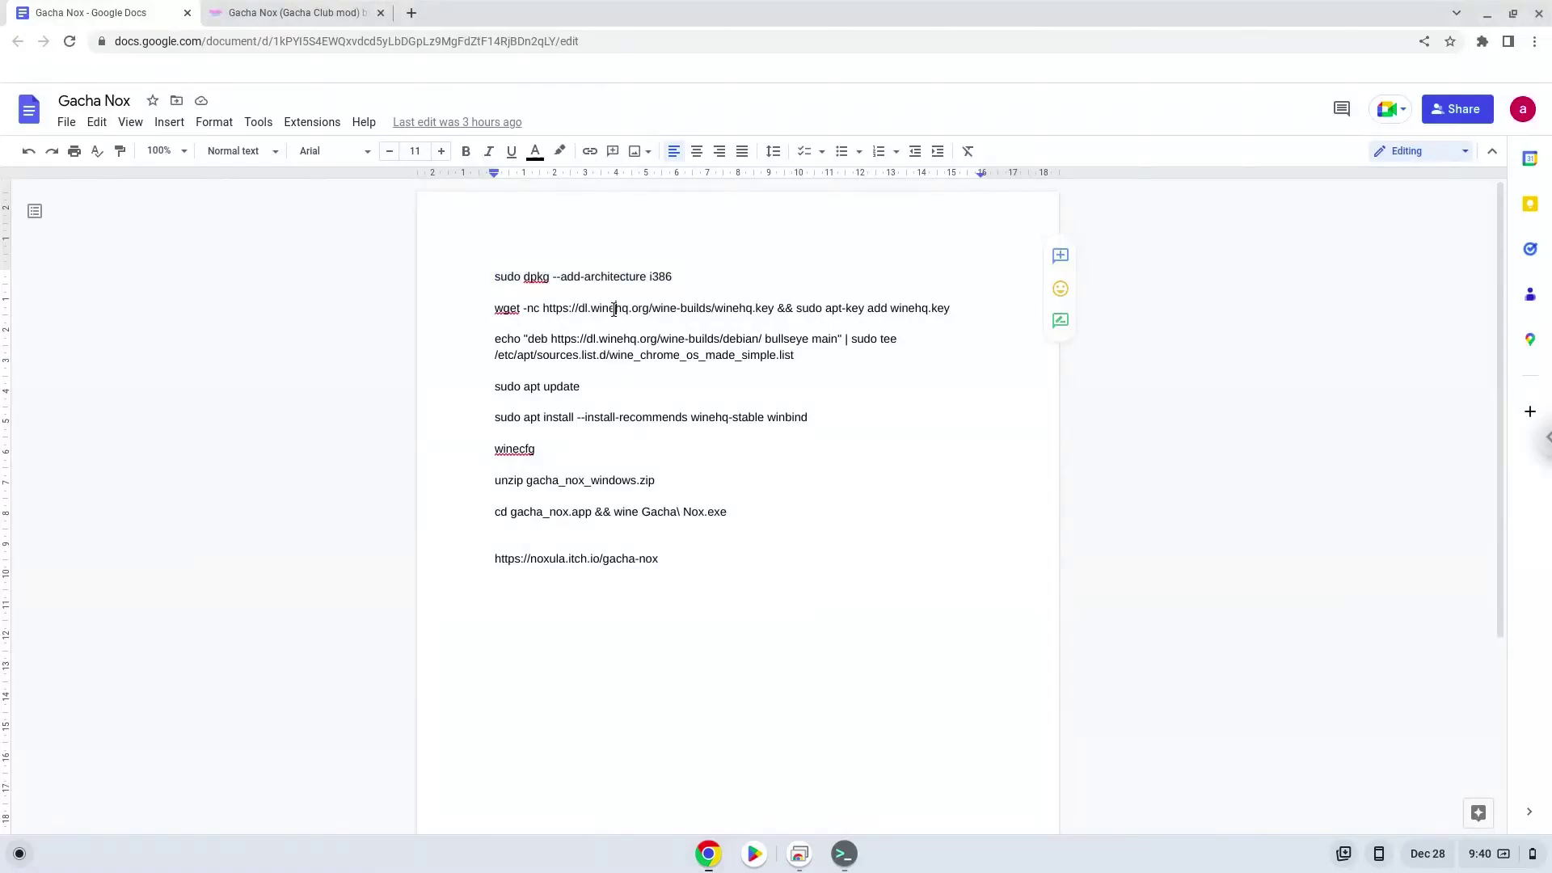
Copy the wget command that fetches the WineHQ key from the notes
triple_click(614, 308)
right_click(614, 308)
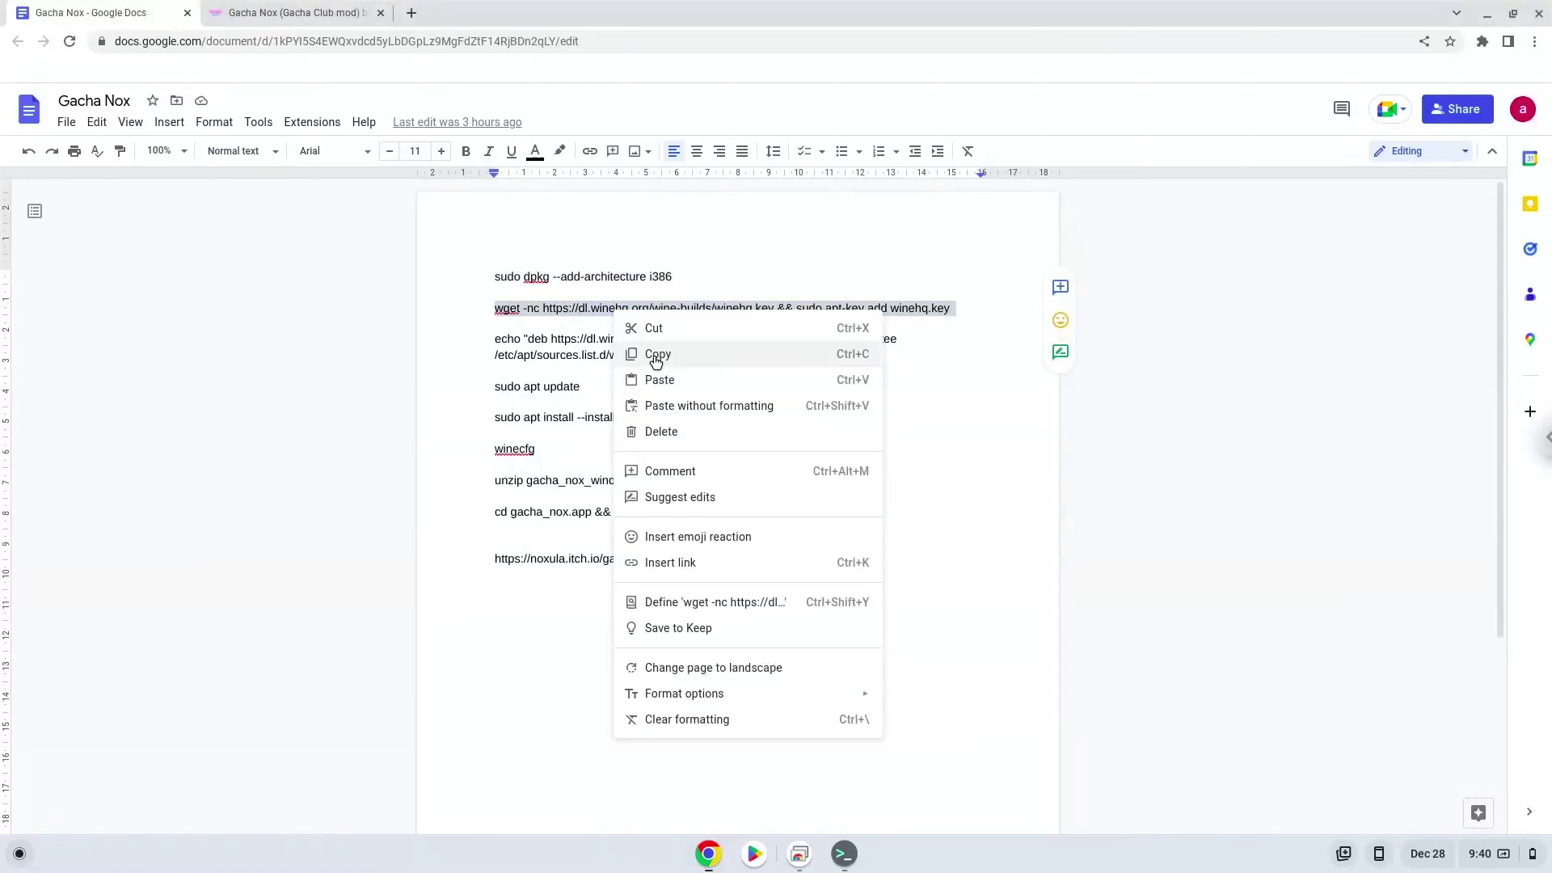
left_click(649, 350)
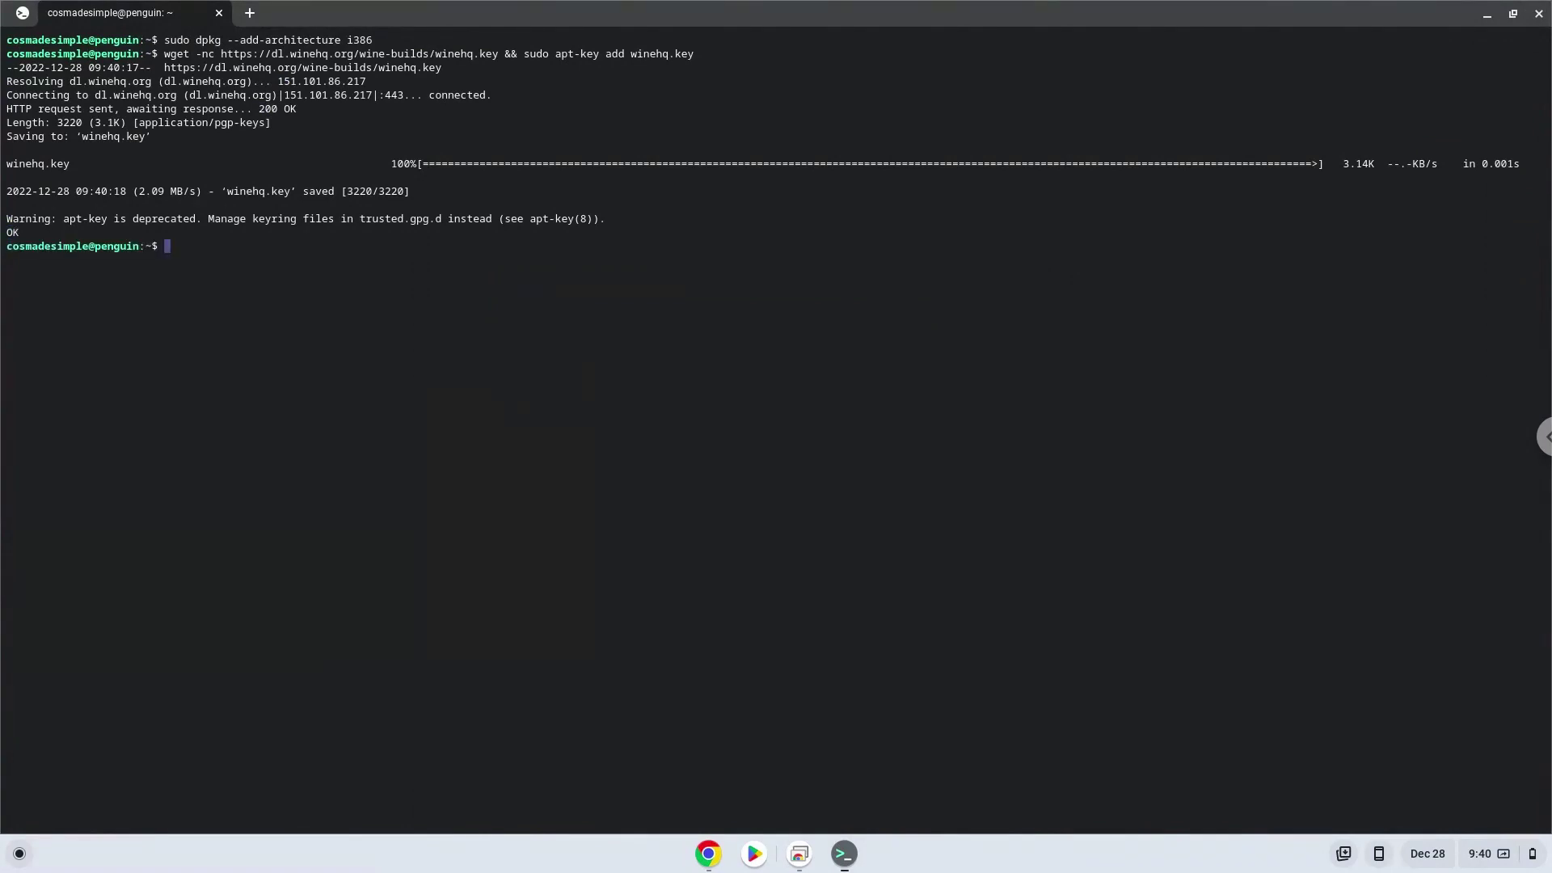
Copy the echo line for the WineHQ bullseye repository and run it in the terminal
left_click(707, 856)
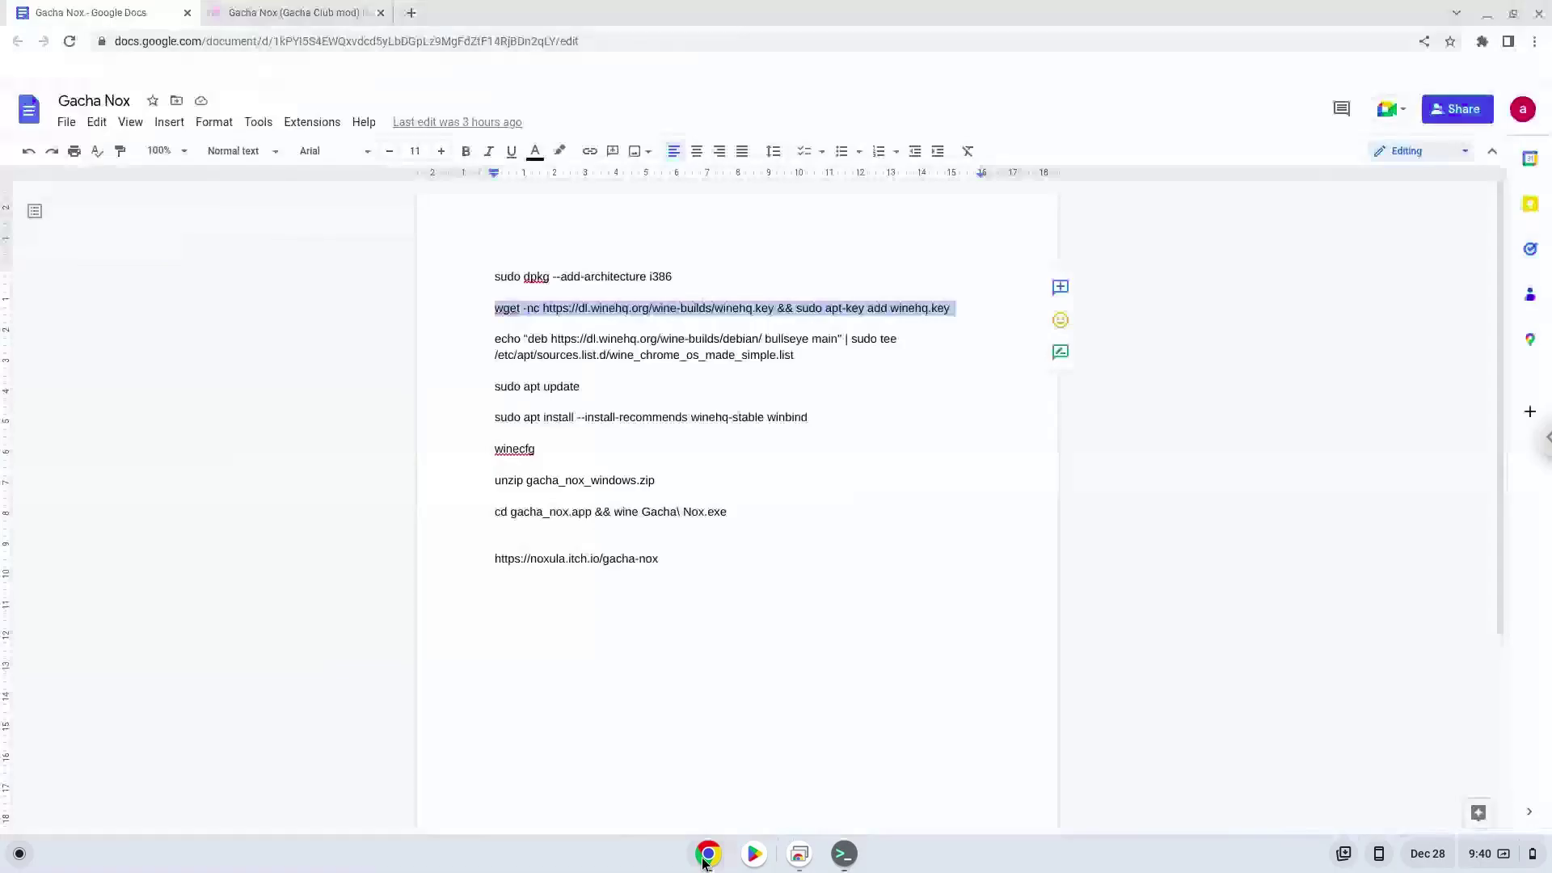
triple_click(618, 338)
right_click(617, 338)
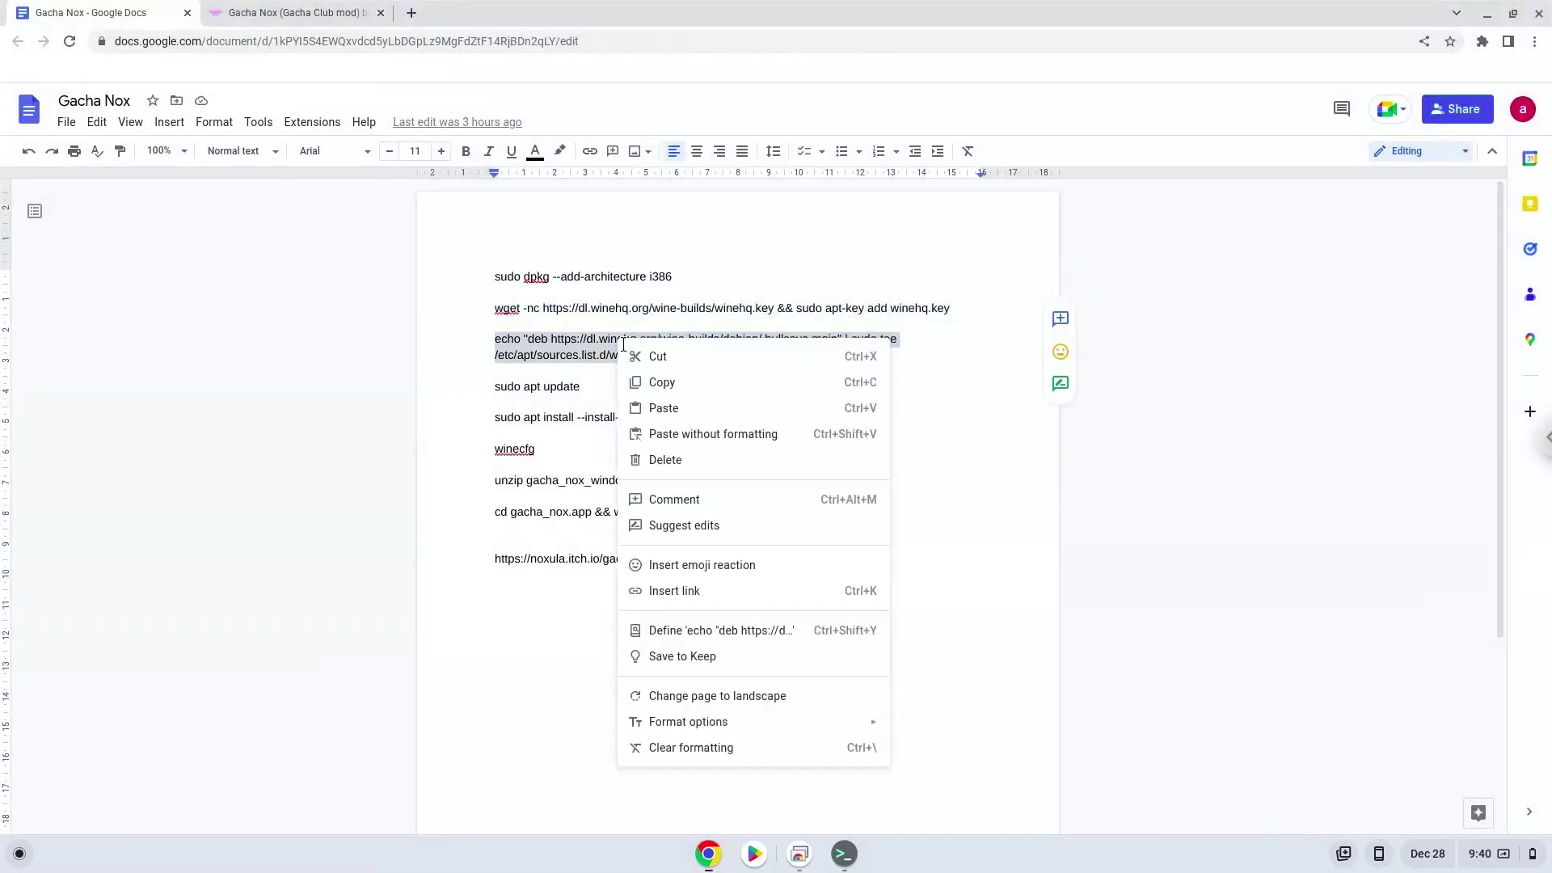
left_click(659, 384)
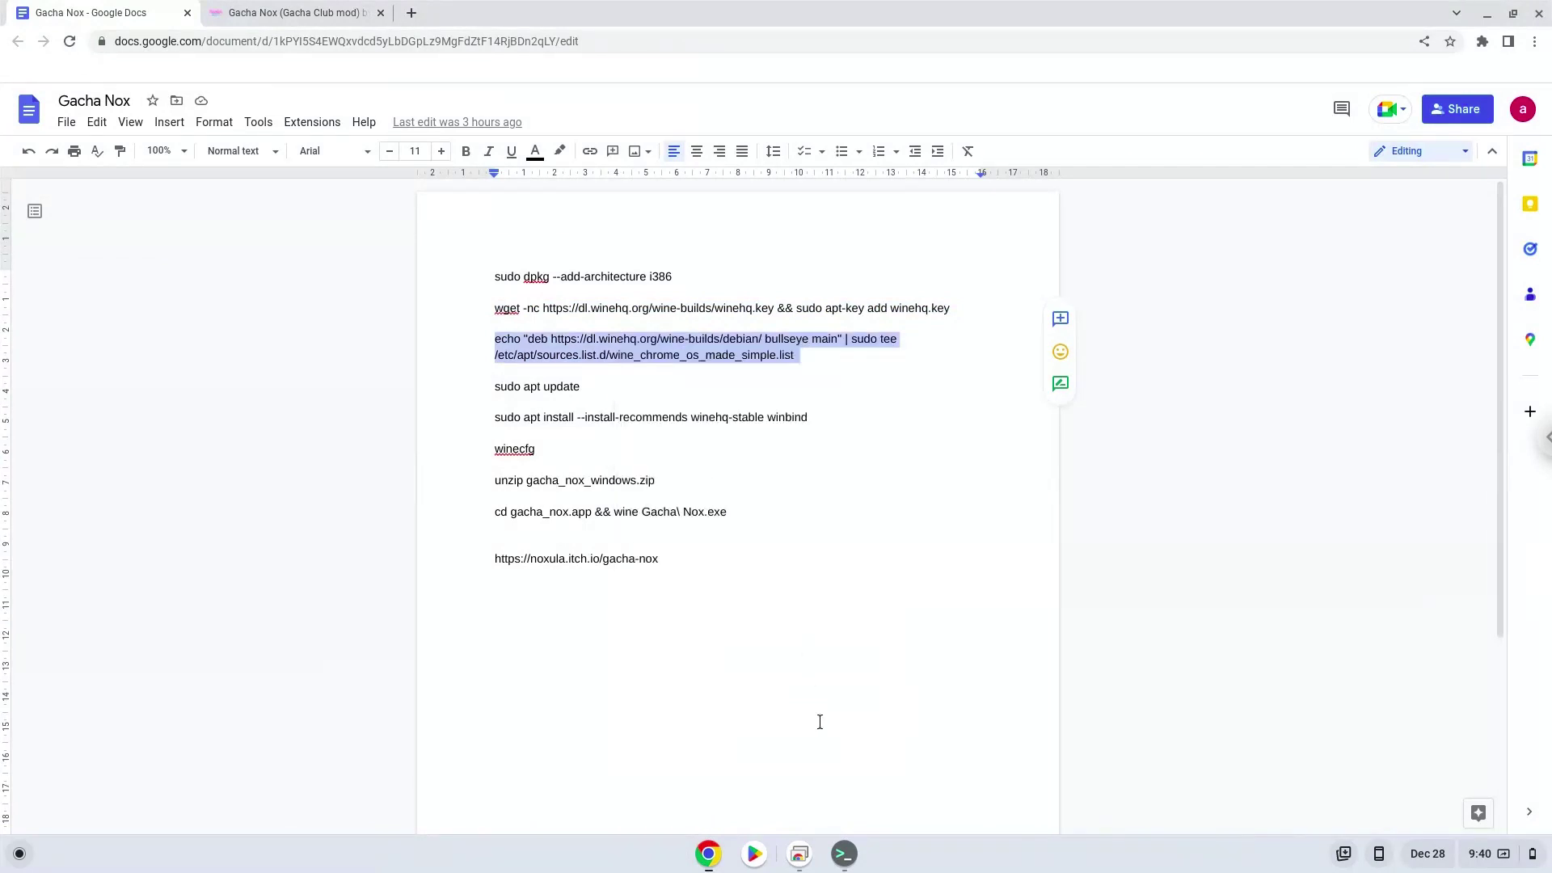
left_click(844, 853)
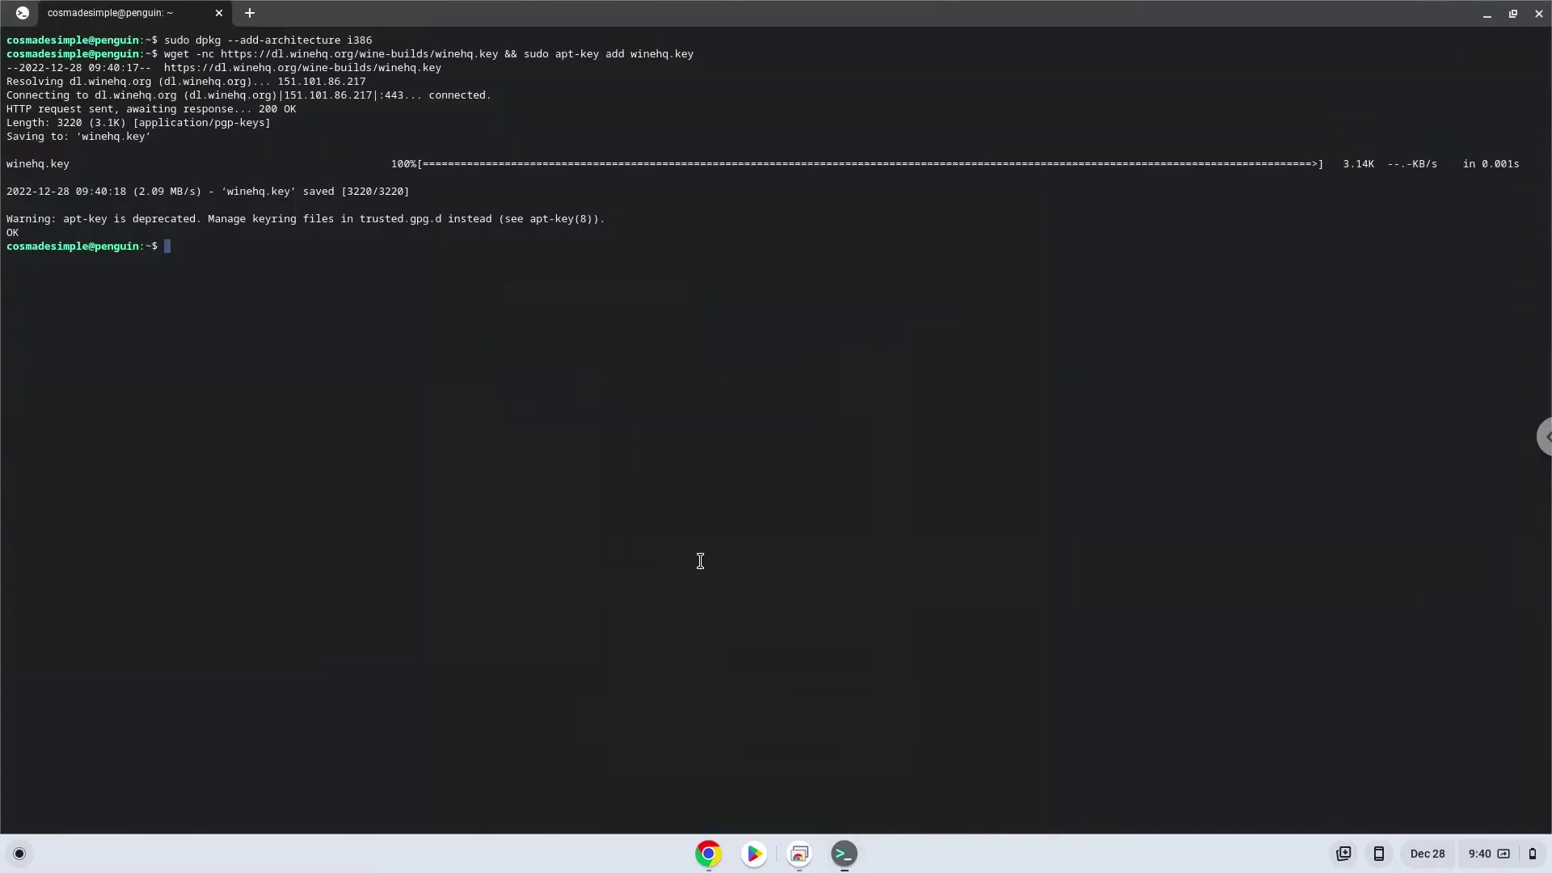
key("ctrl+shift+v")
key("Return")
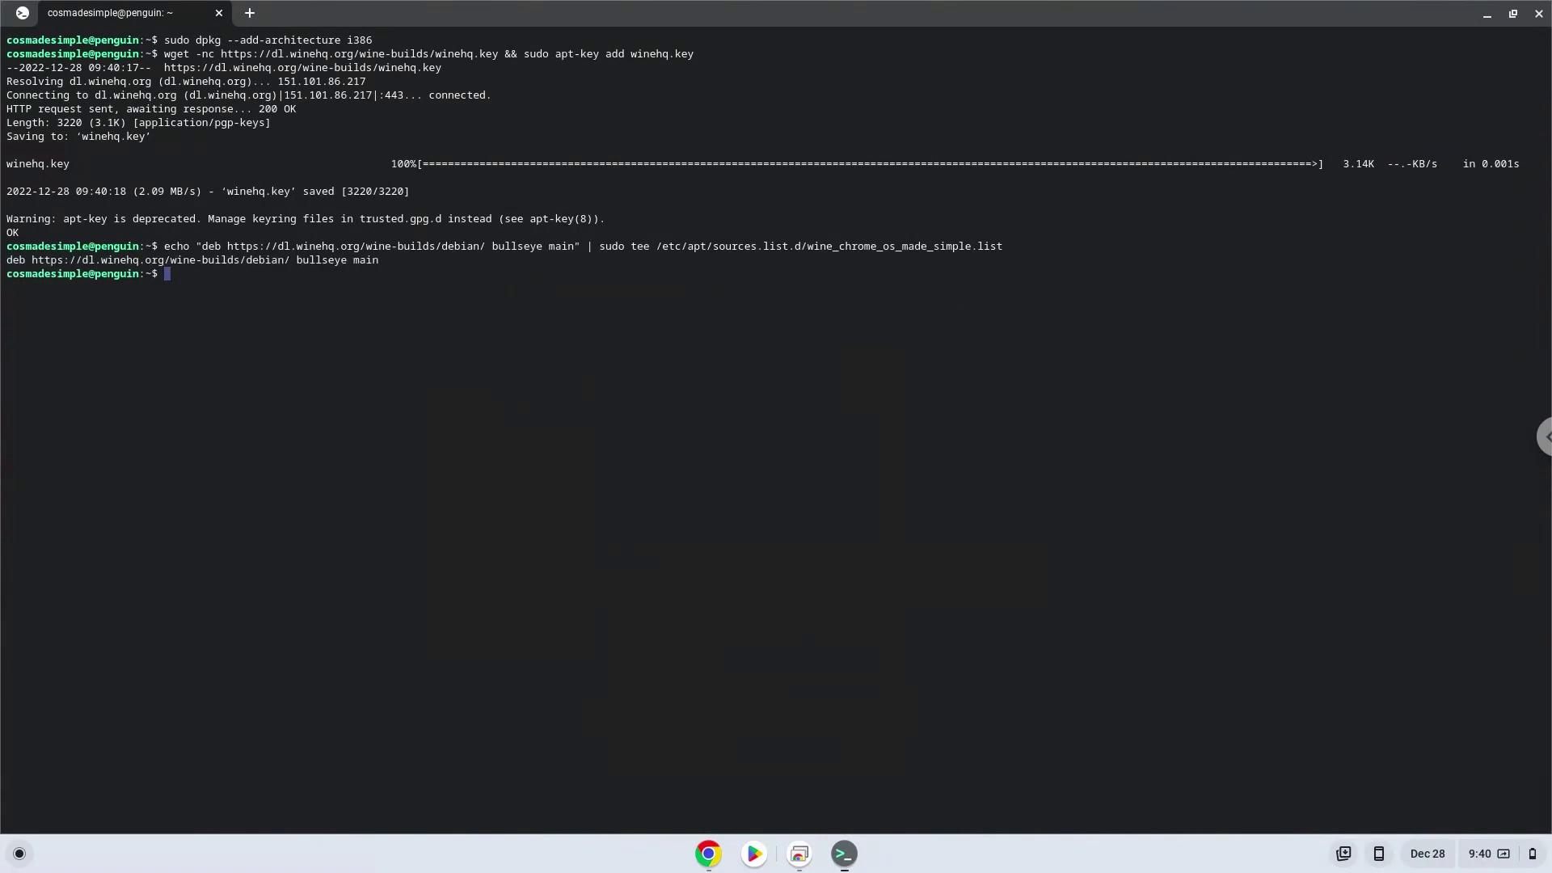
Copy 'sudo apt update' from the notes and run it in the terminal
left_click(706, 855)
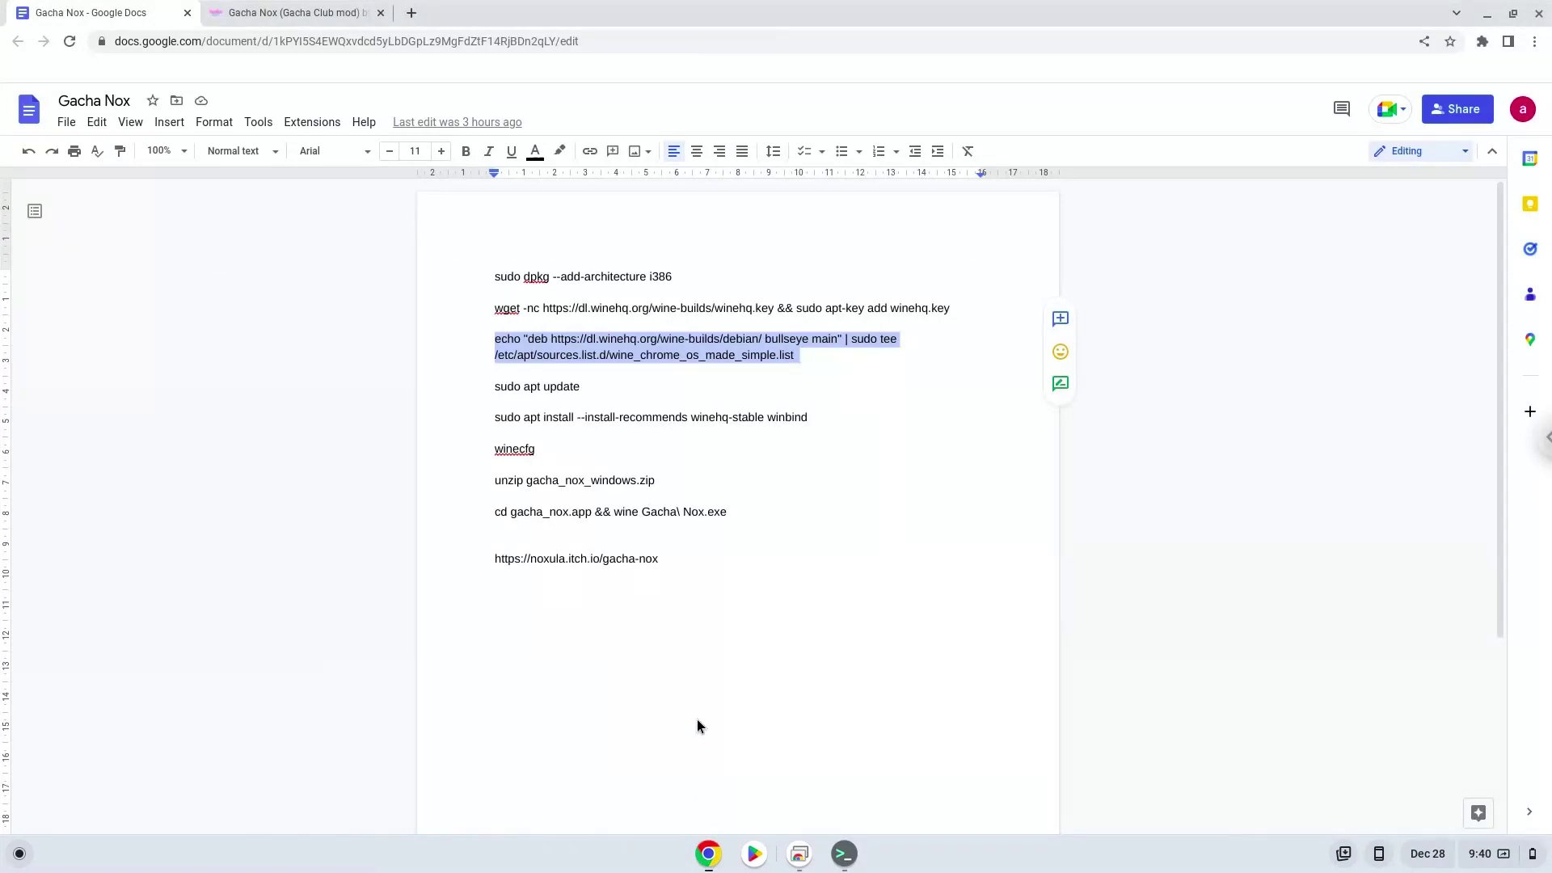
triple_click(564, 385)
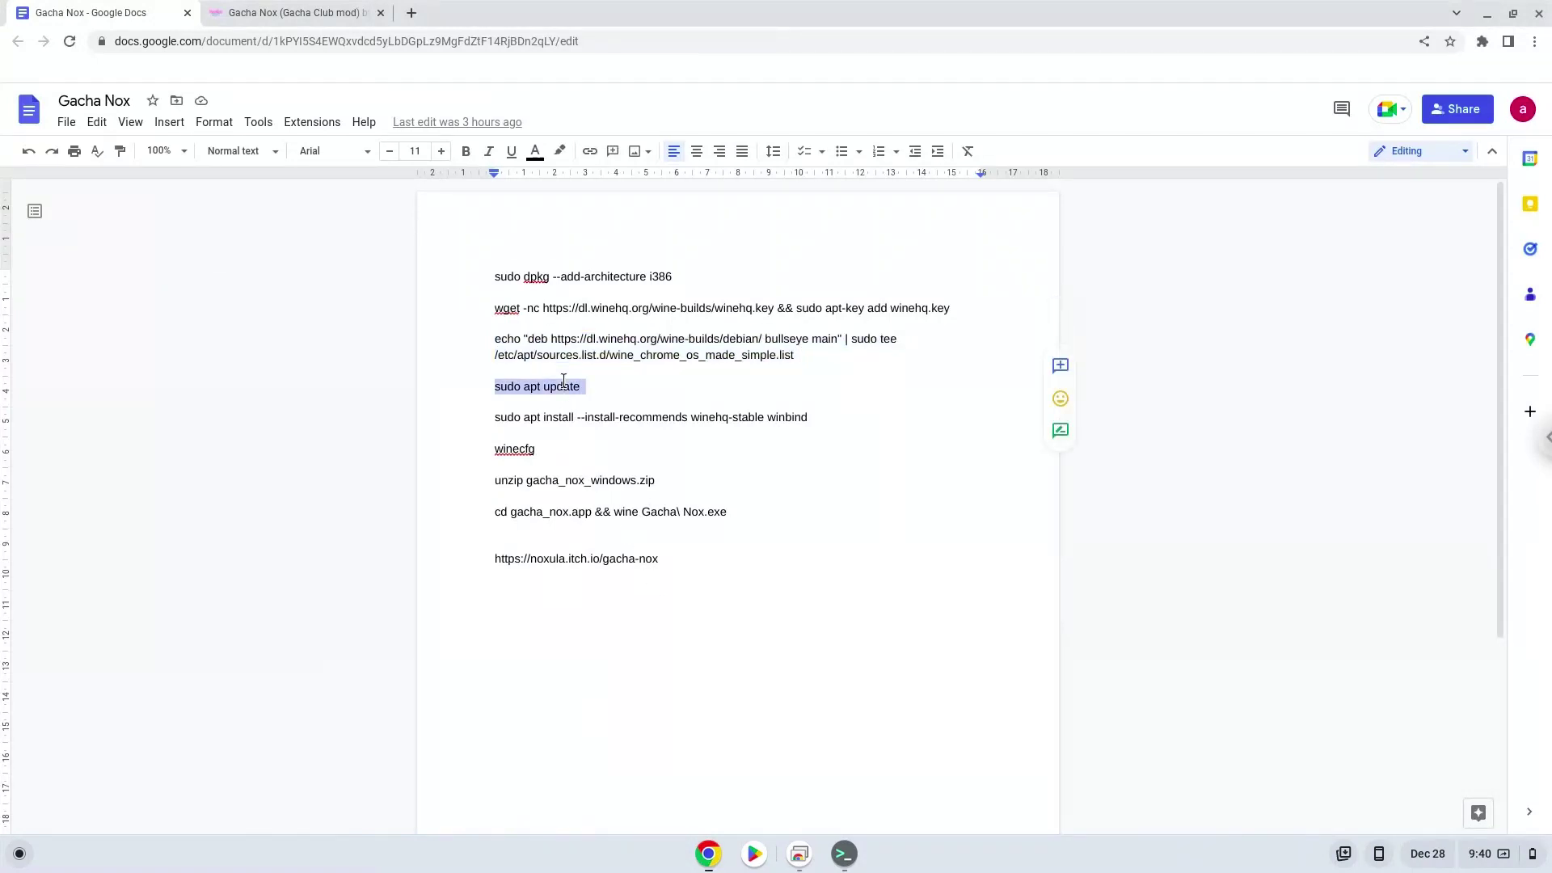
right_click(564, 383)
left_click(610, 428)
left_click(844, 858)
right_click(636, 468)
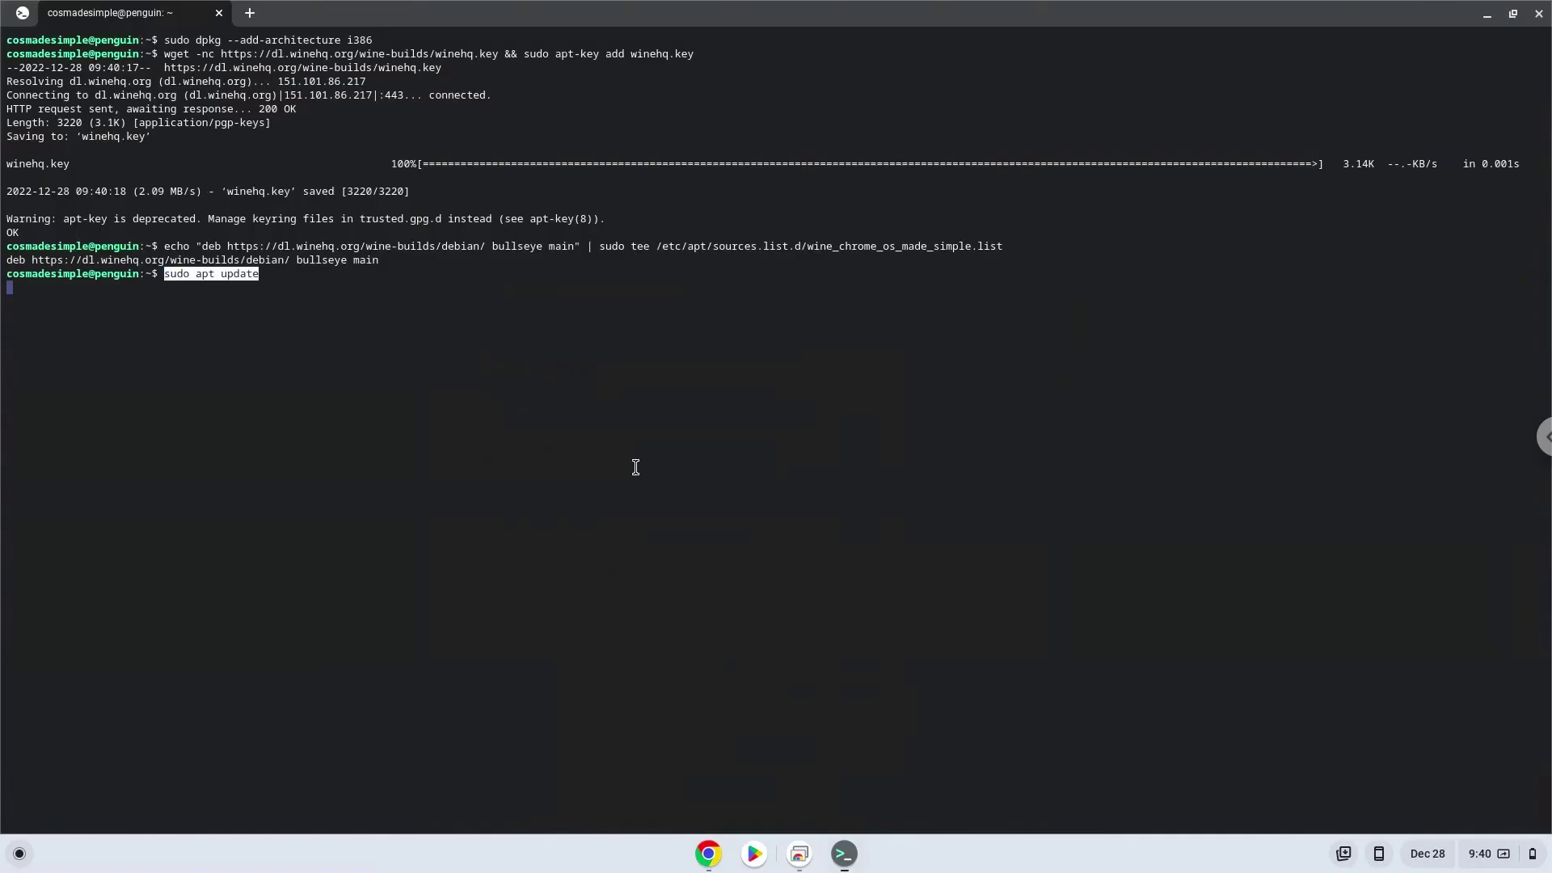
key("Return")
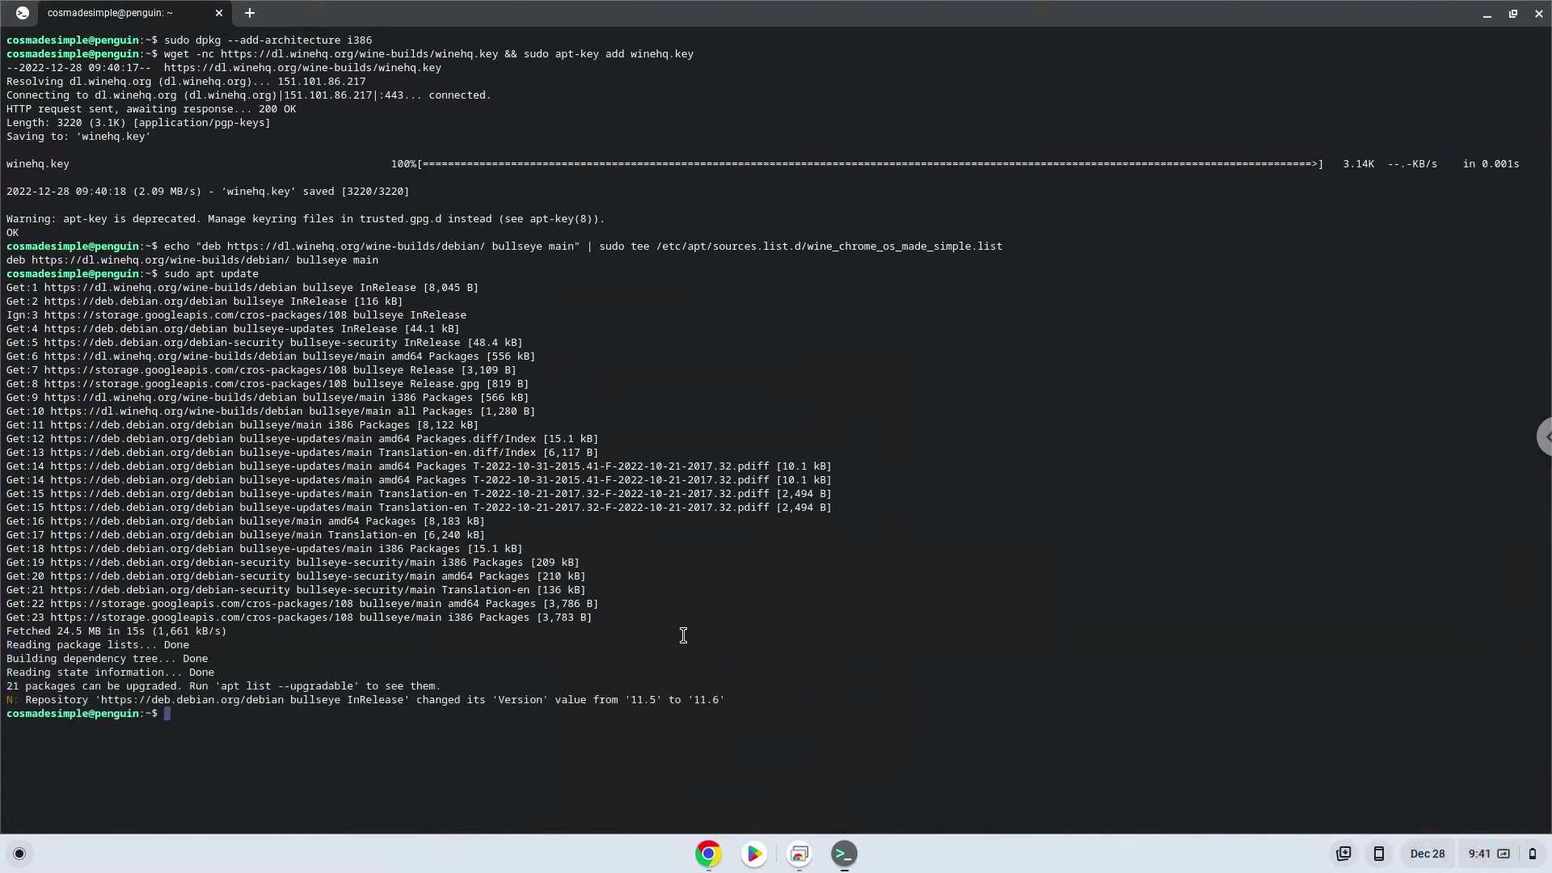
Run 'sudo apt install --install-recommends winehq-stable winbind' in the terminal and confirm the install
left_click(707, 855)
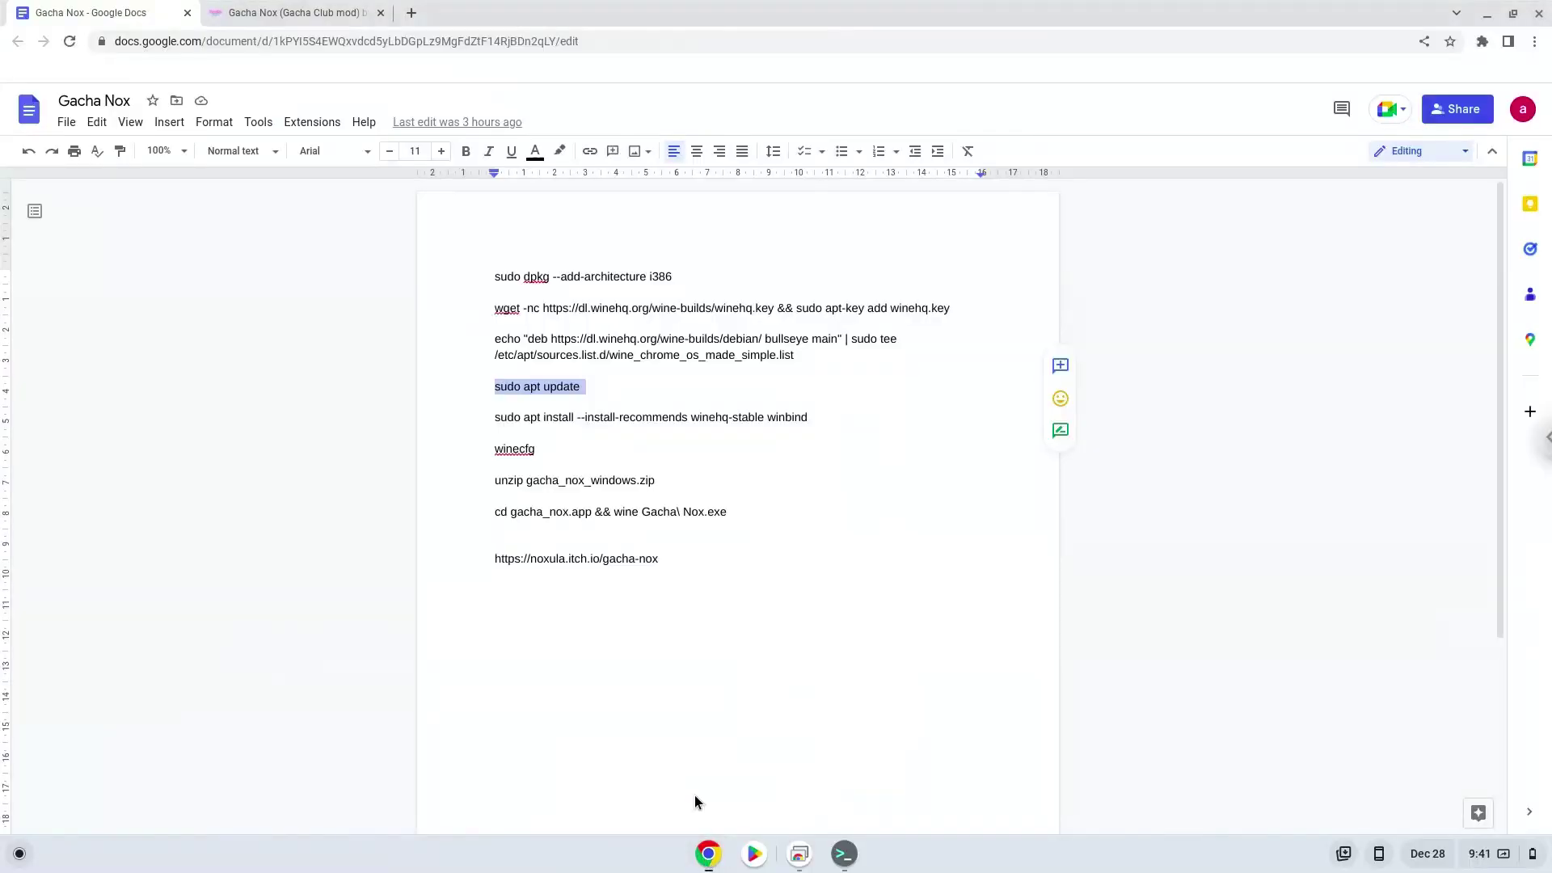
triple_click(659, 418)
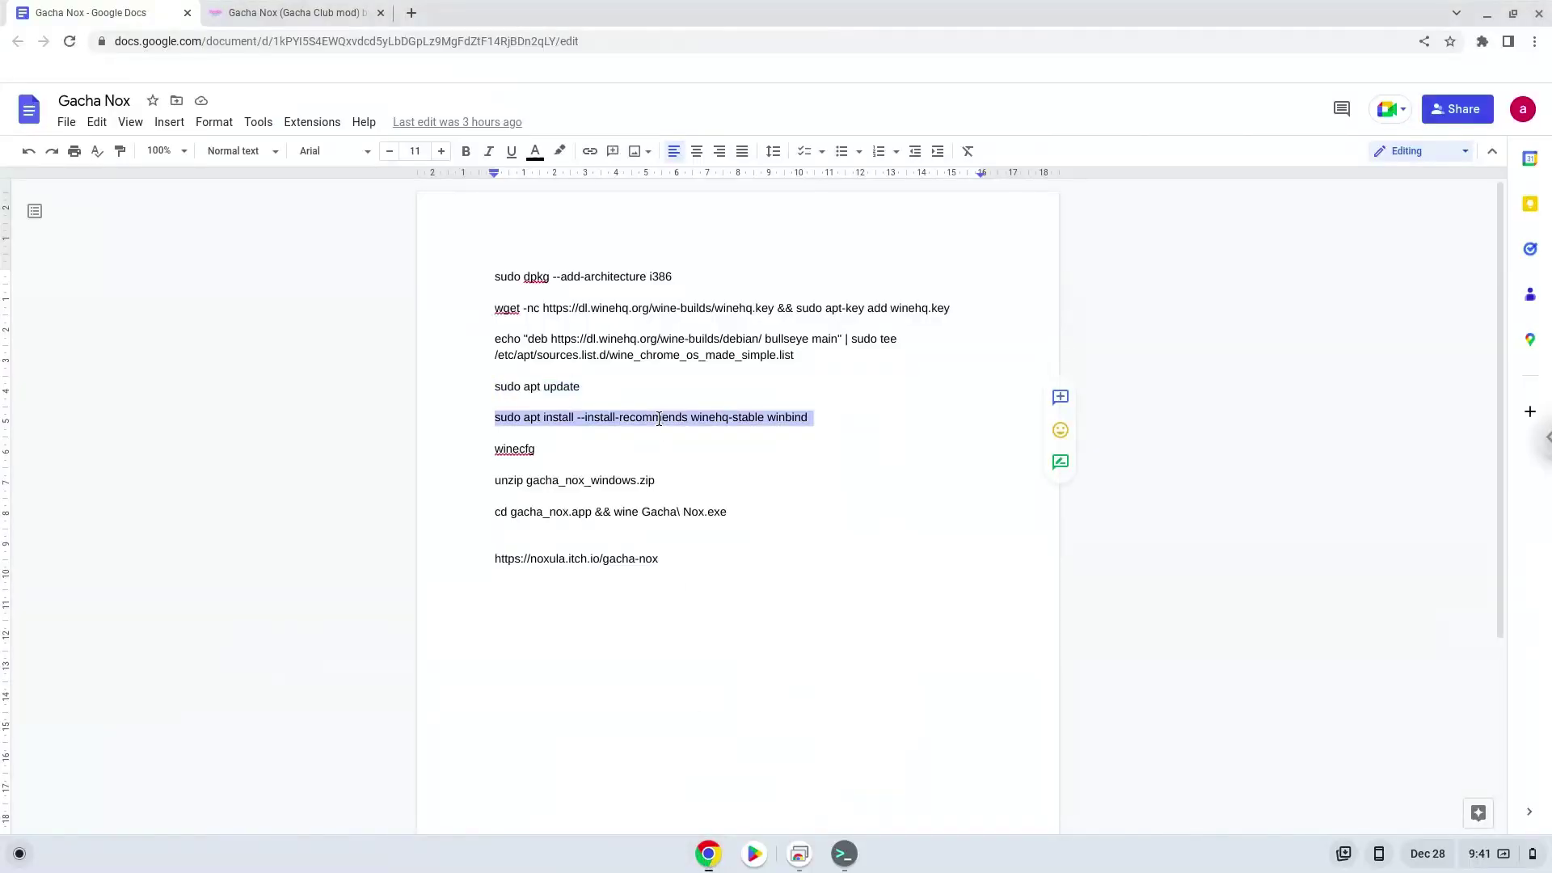
right_click(659, 419)
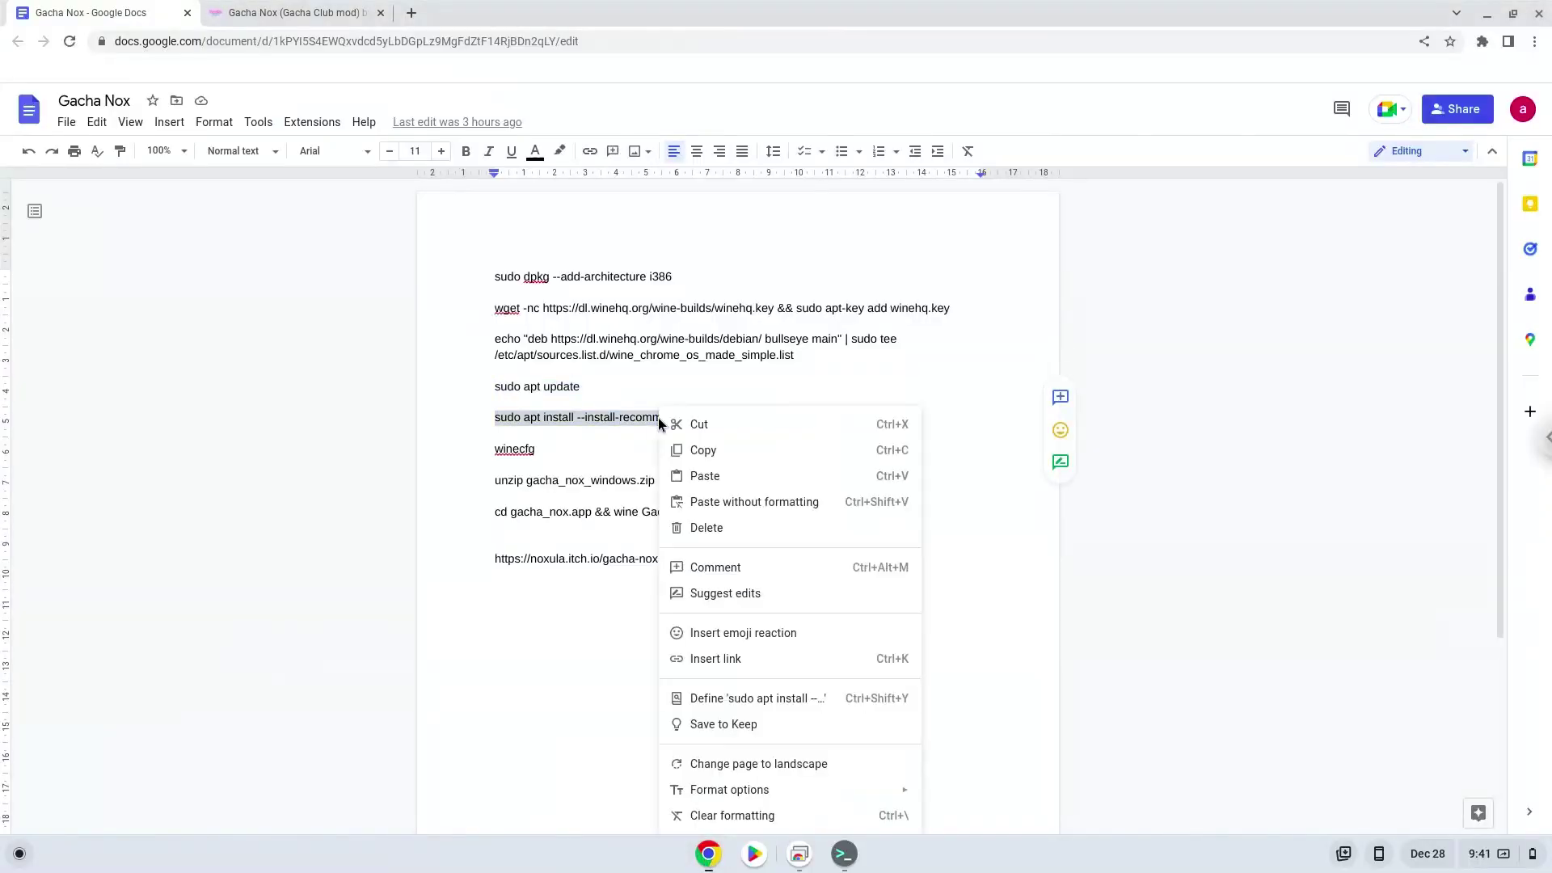
left_click(701, 447)
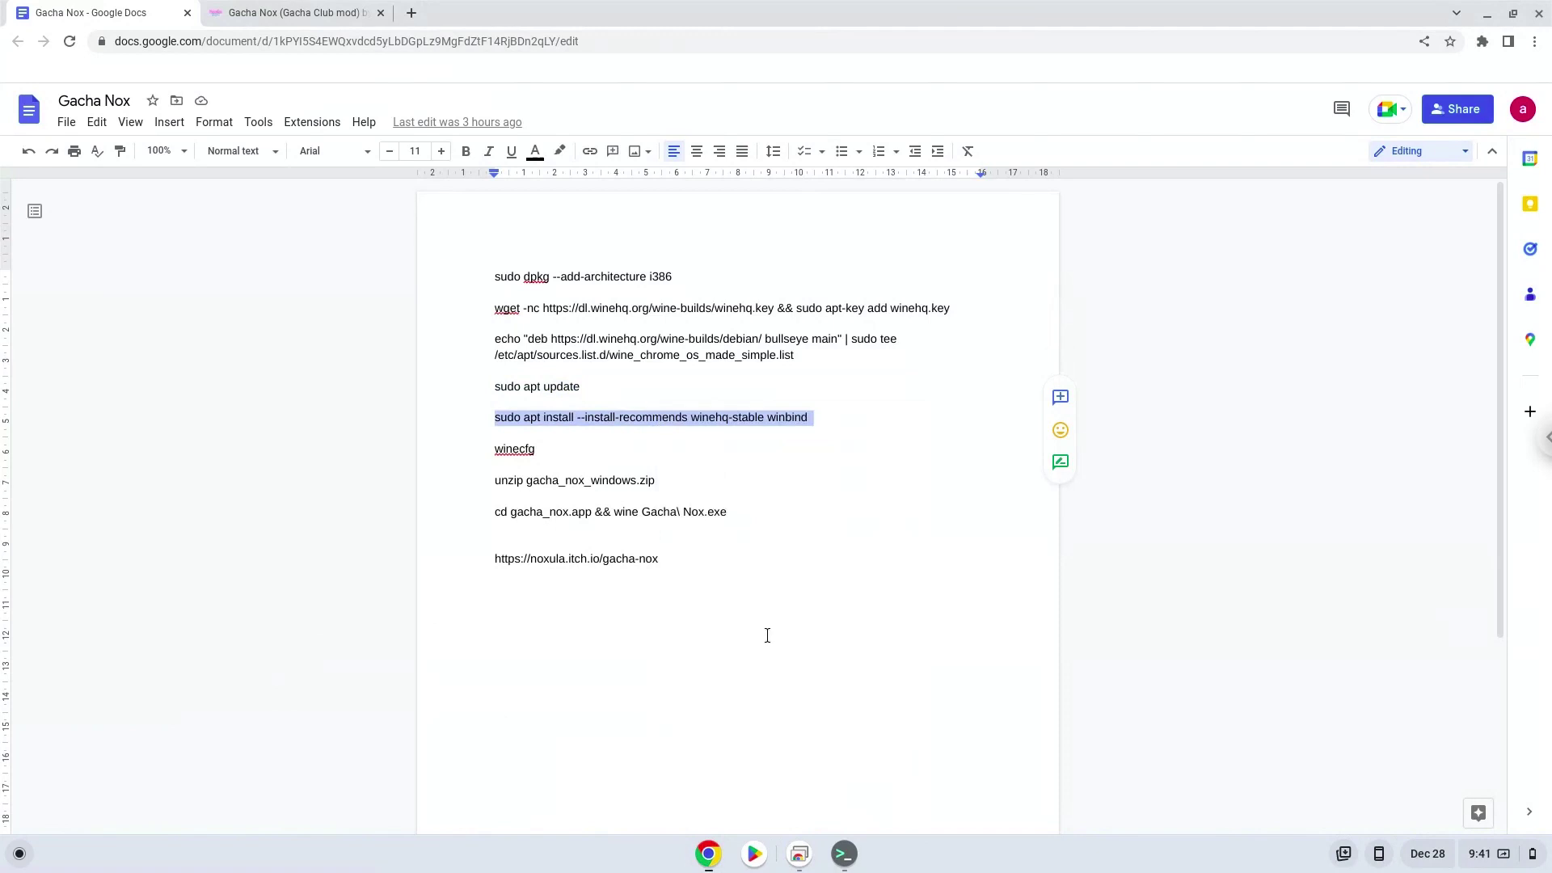
left_click(844, 854)
key("ctrl+shift+v")
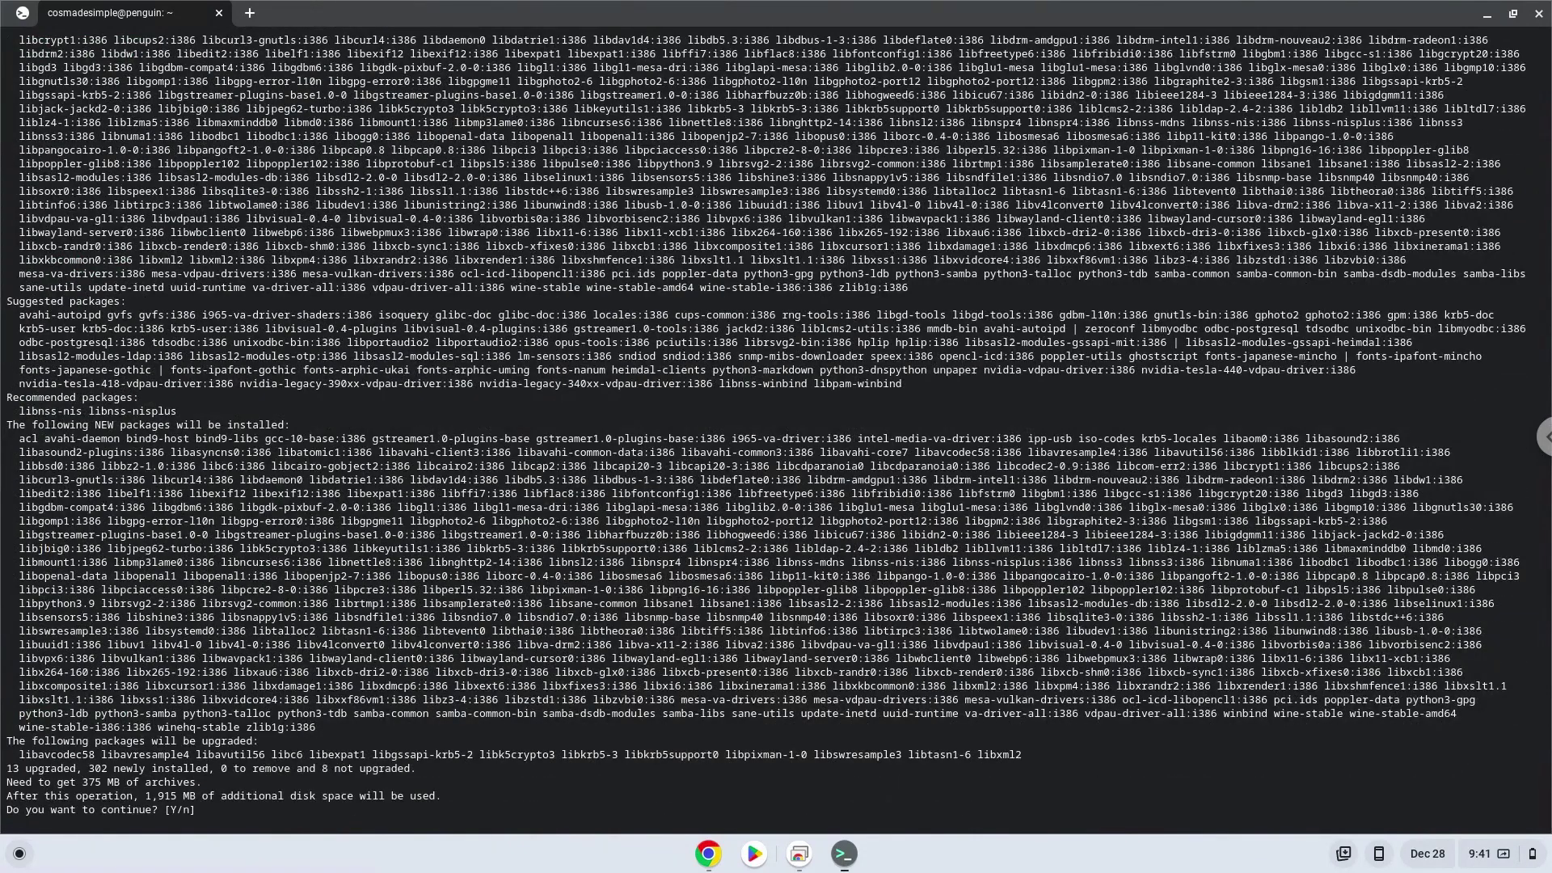
key("Return")
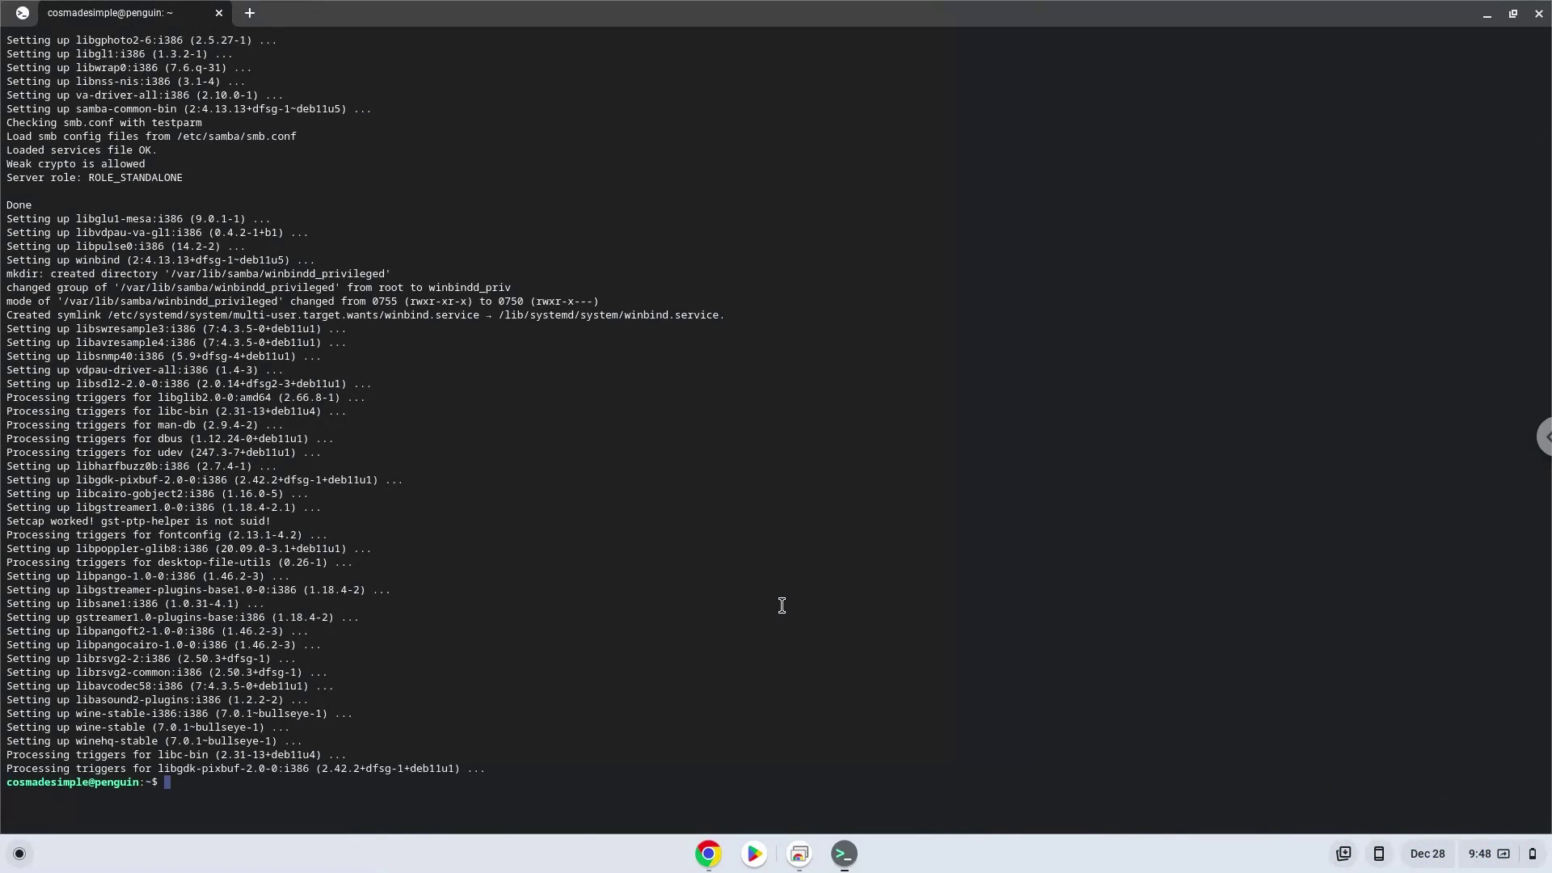
Copy and run winecfg in the terminal, installing wine-mono when prompted
left_click(706, 852)
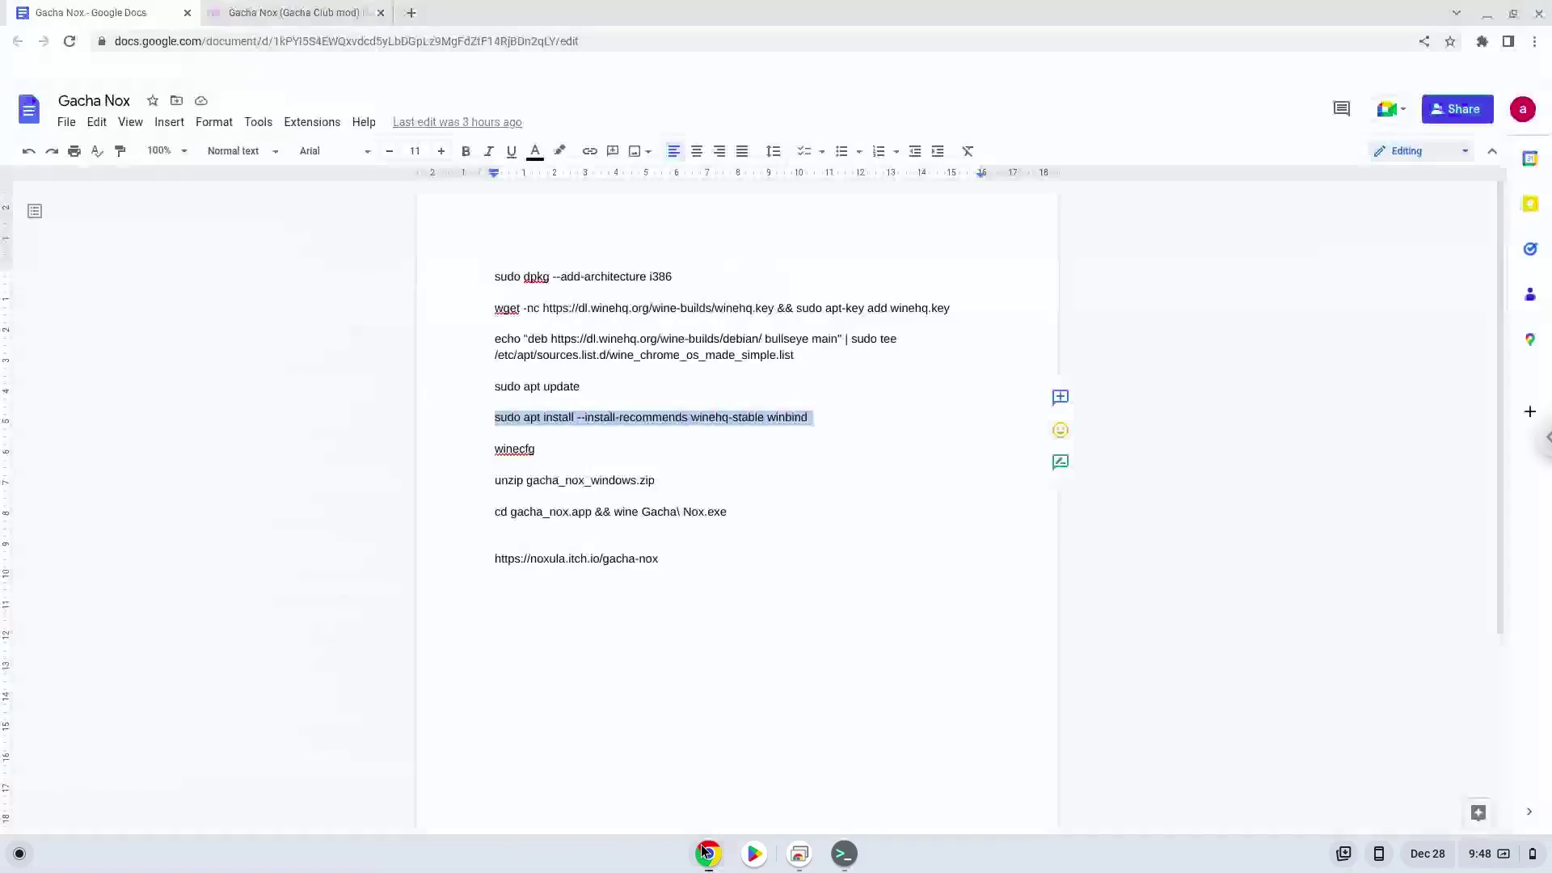
double_click(519, 451)
right_click(519, 451)
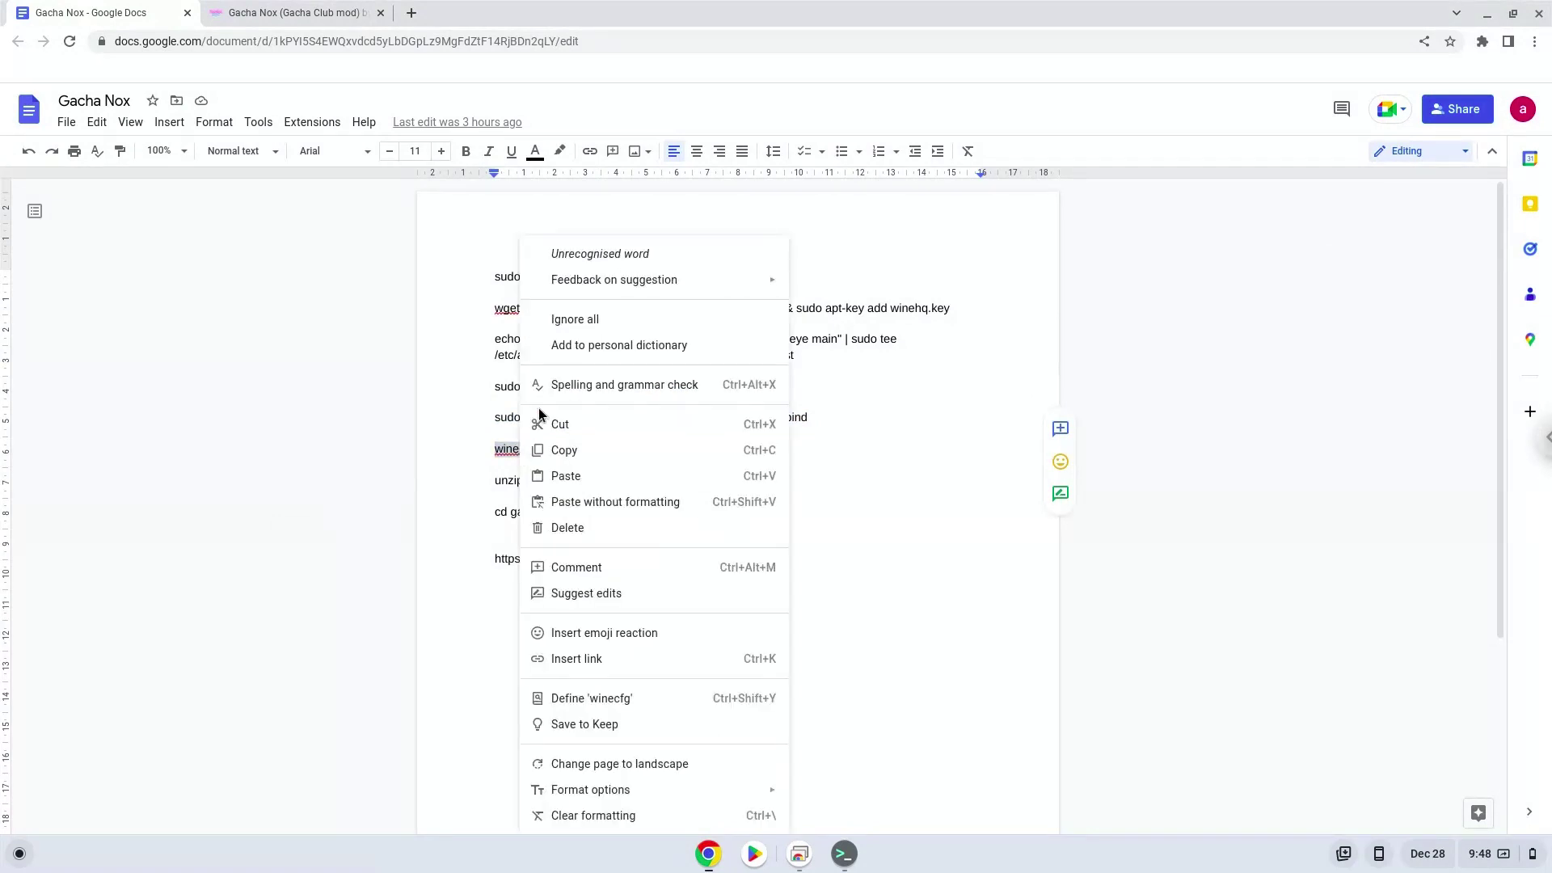
left_click(557, 451)
left_click(844, 854)
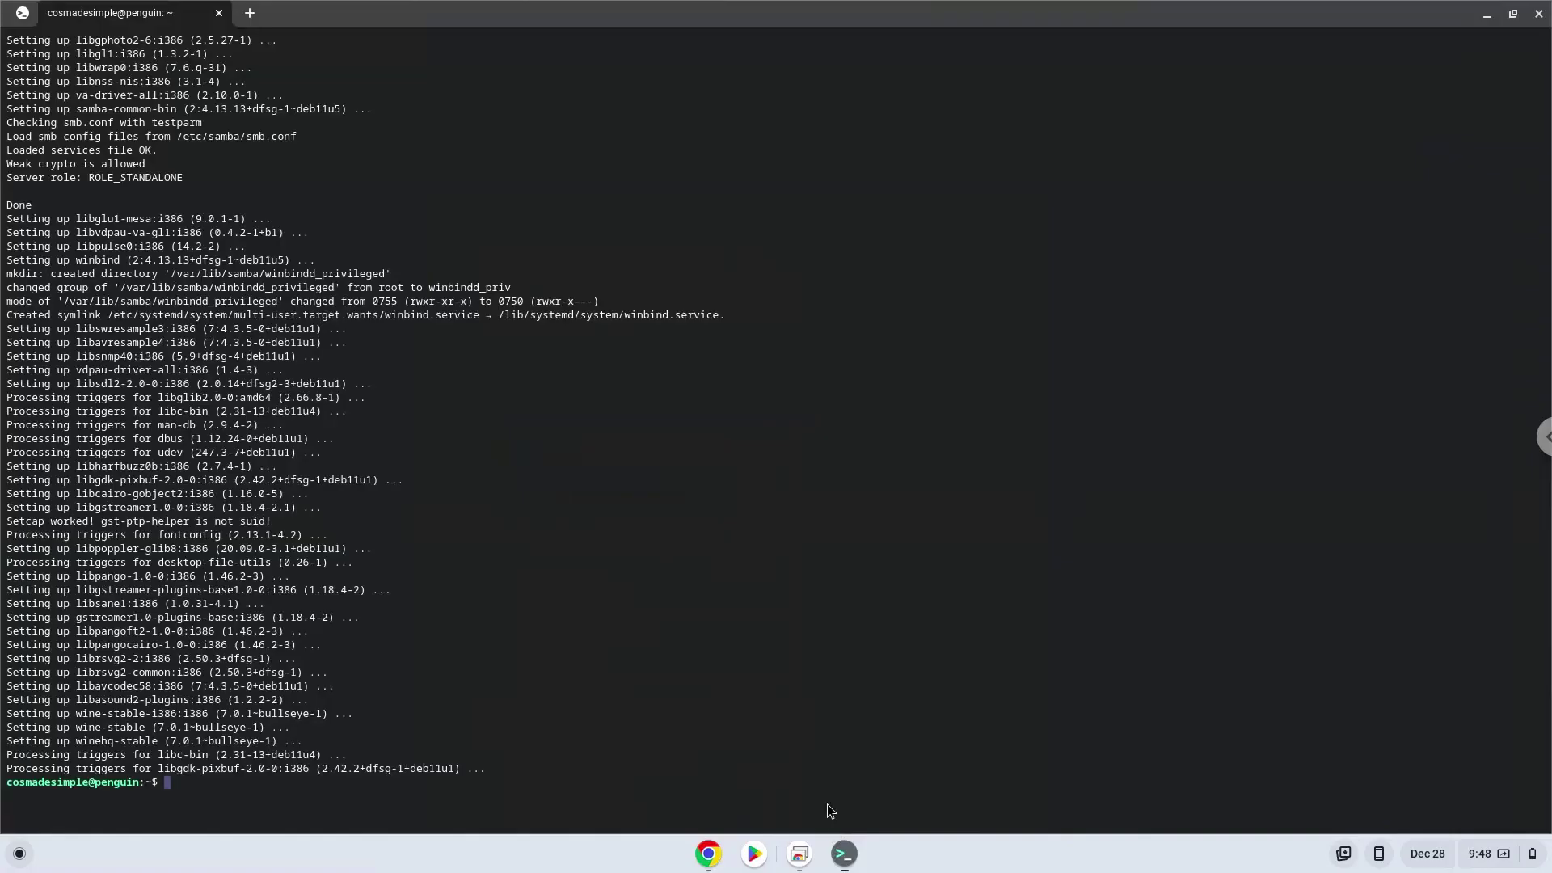
key("ctrl+shift+v")
key("Return")
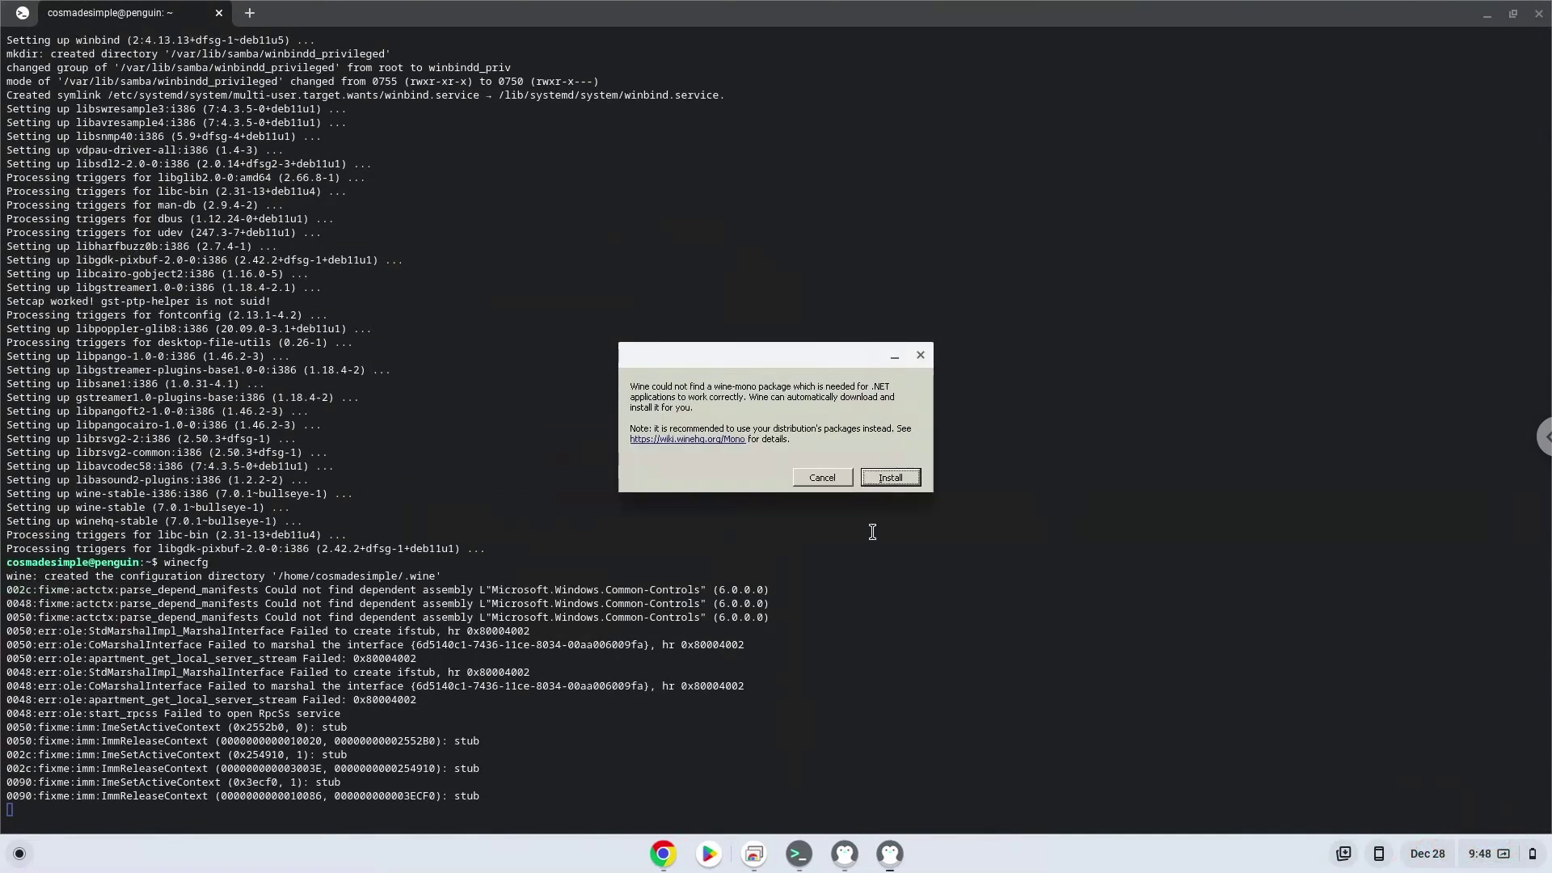
left_click(911, 480)
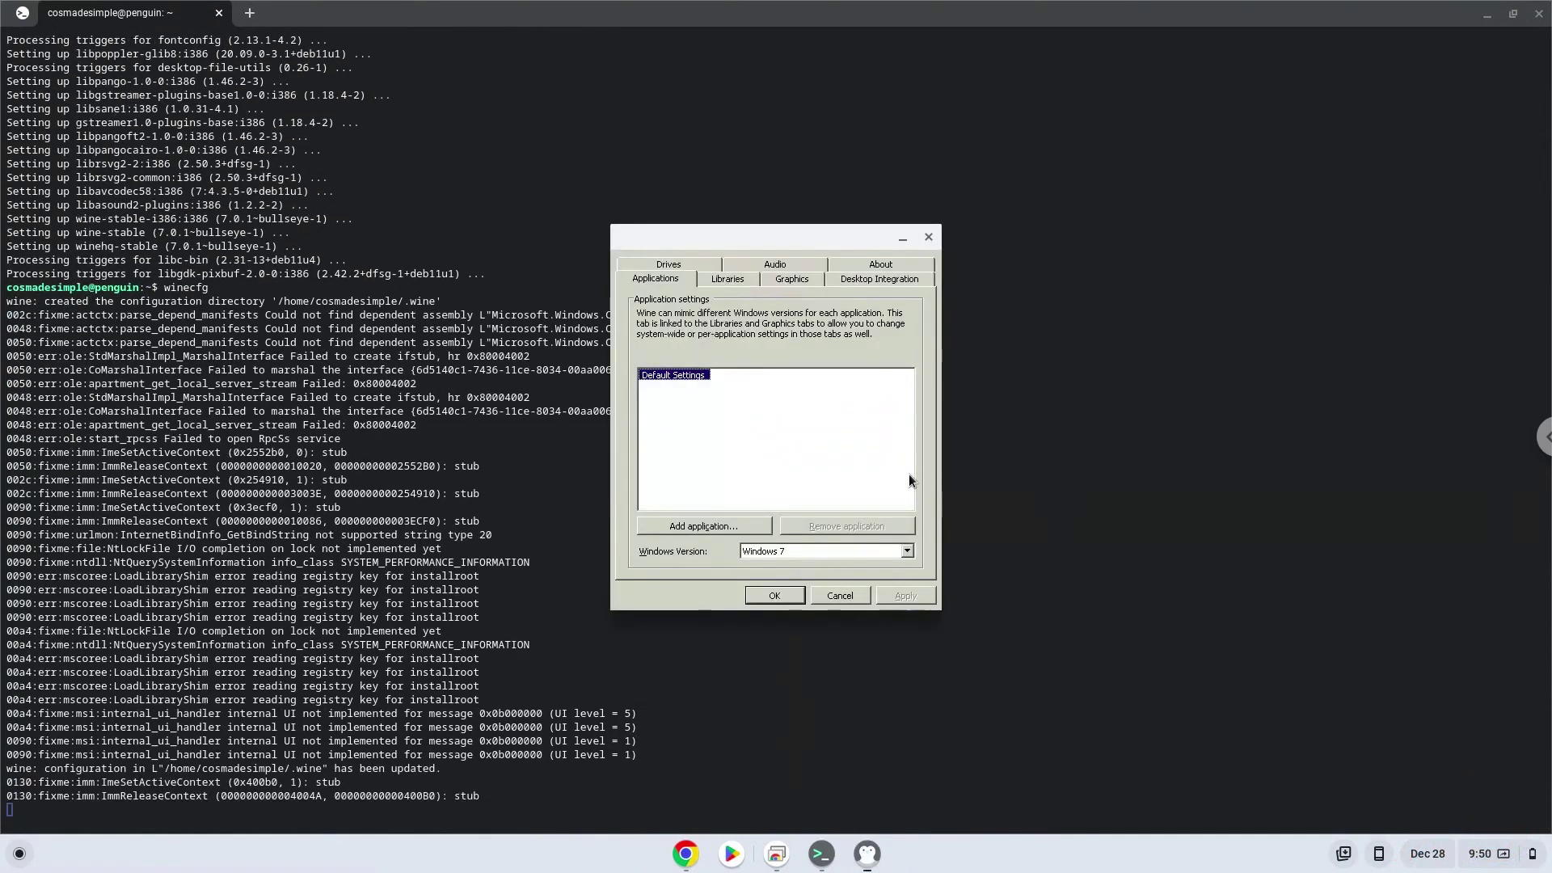
Close the Wine configuration window and run 'unzip gacha_nox_windows.zip' copied from the notes document
left_click(929, 237)
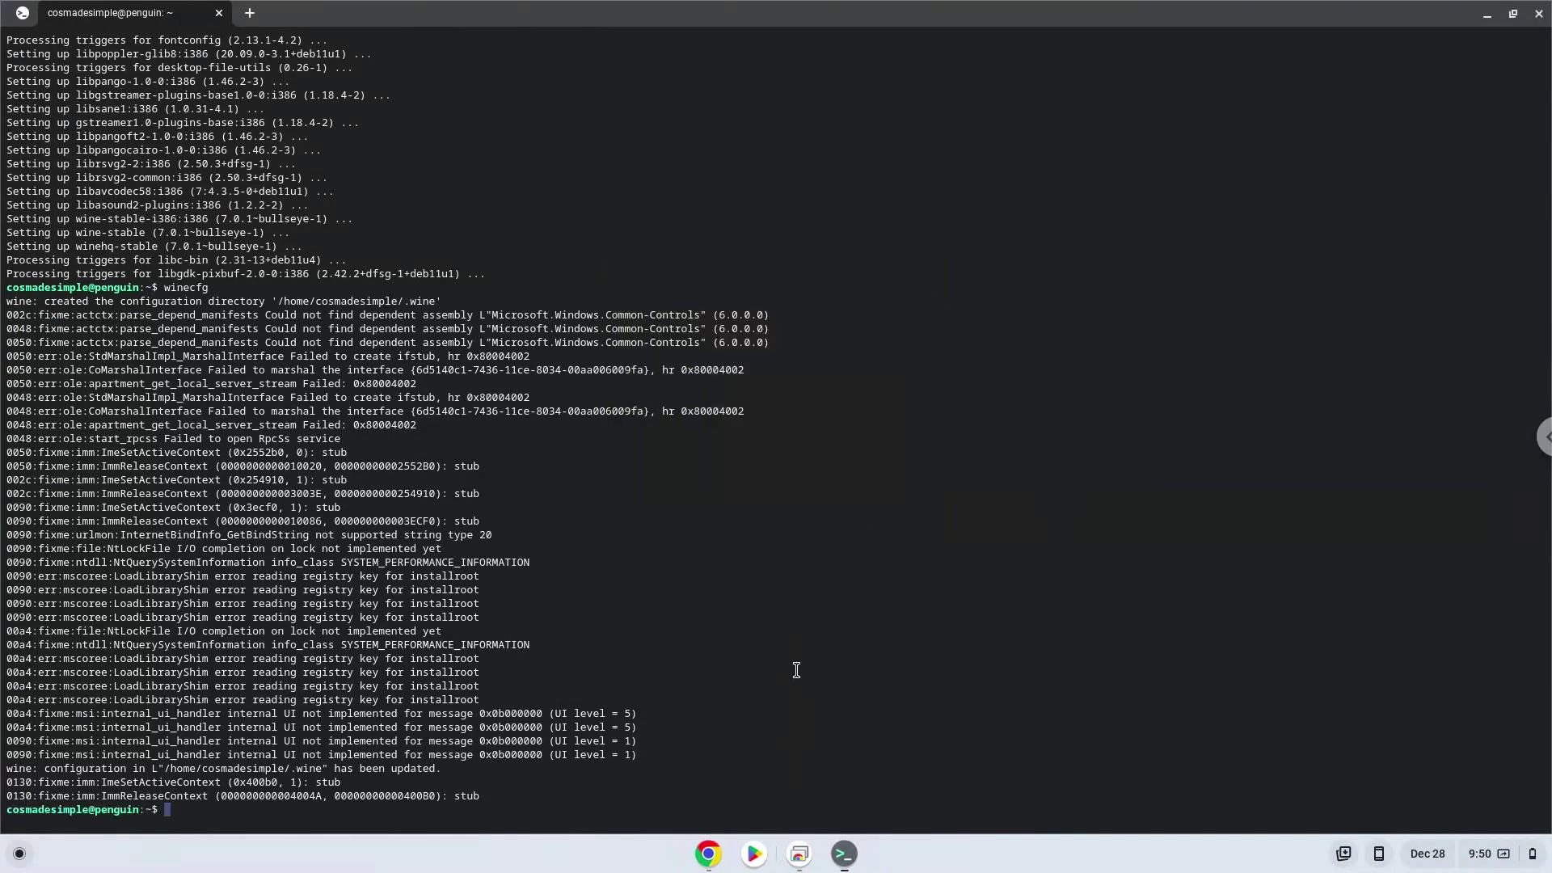
left_click(709, 854)
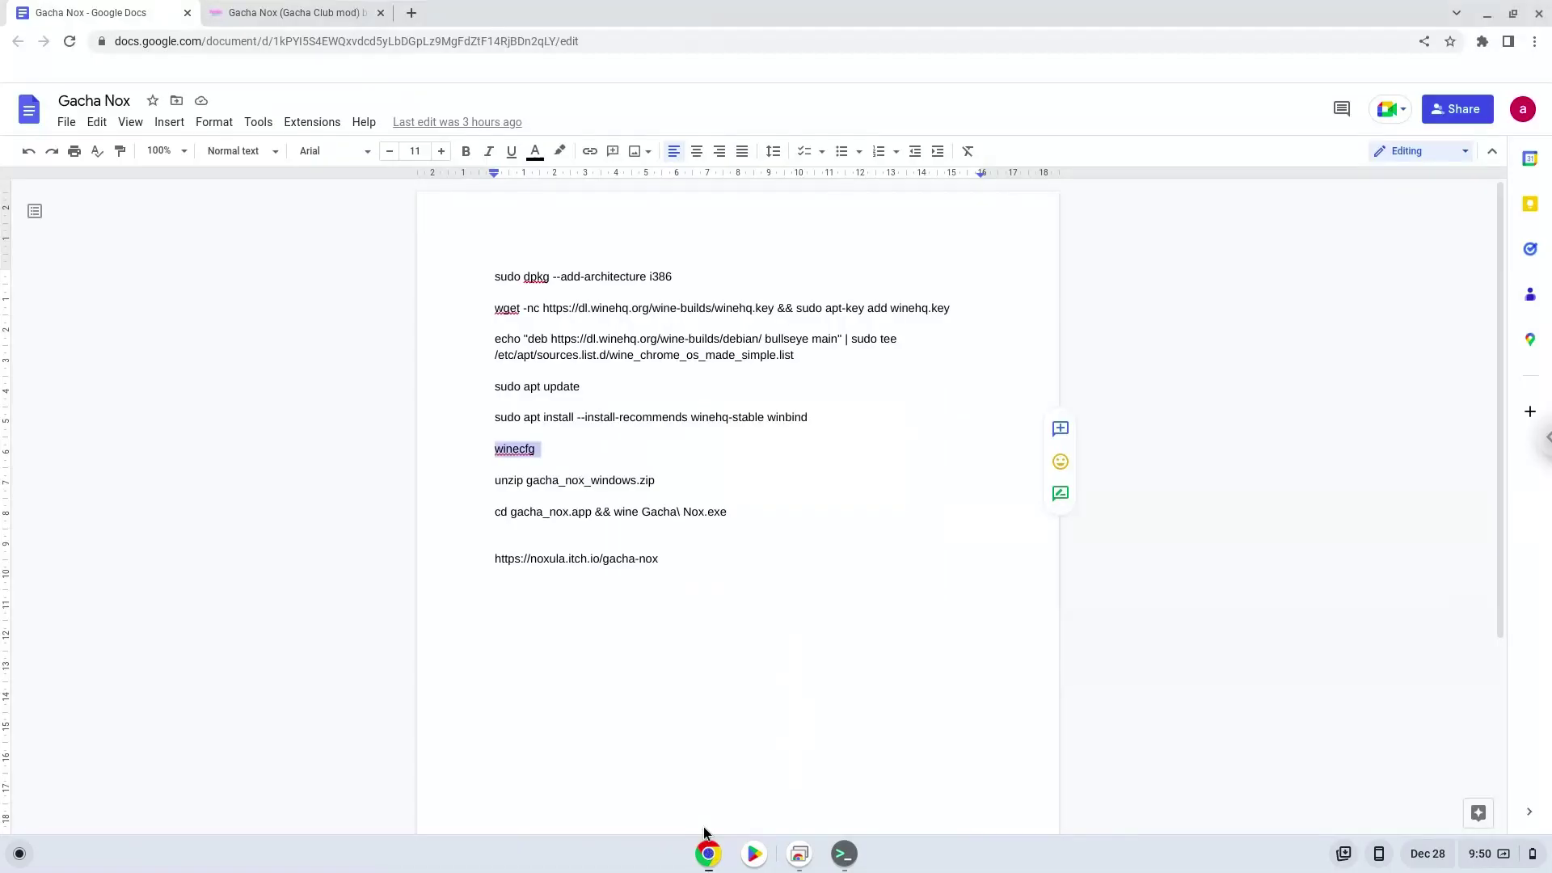
triple_click(608, 482)
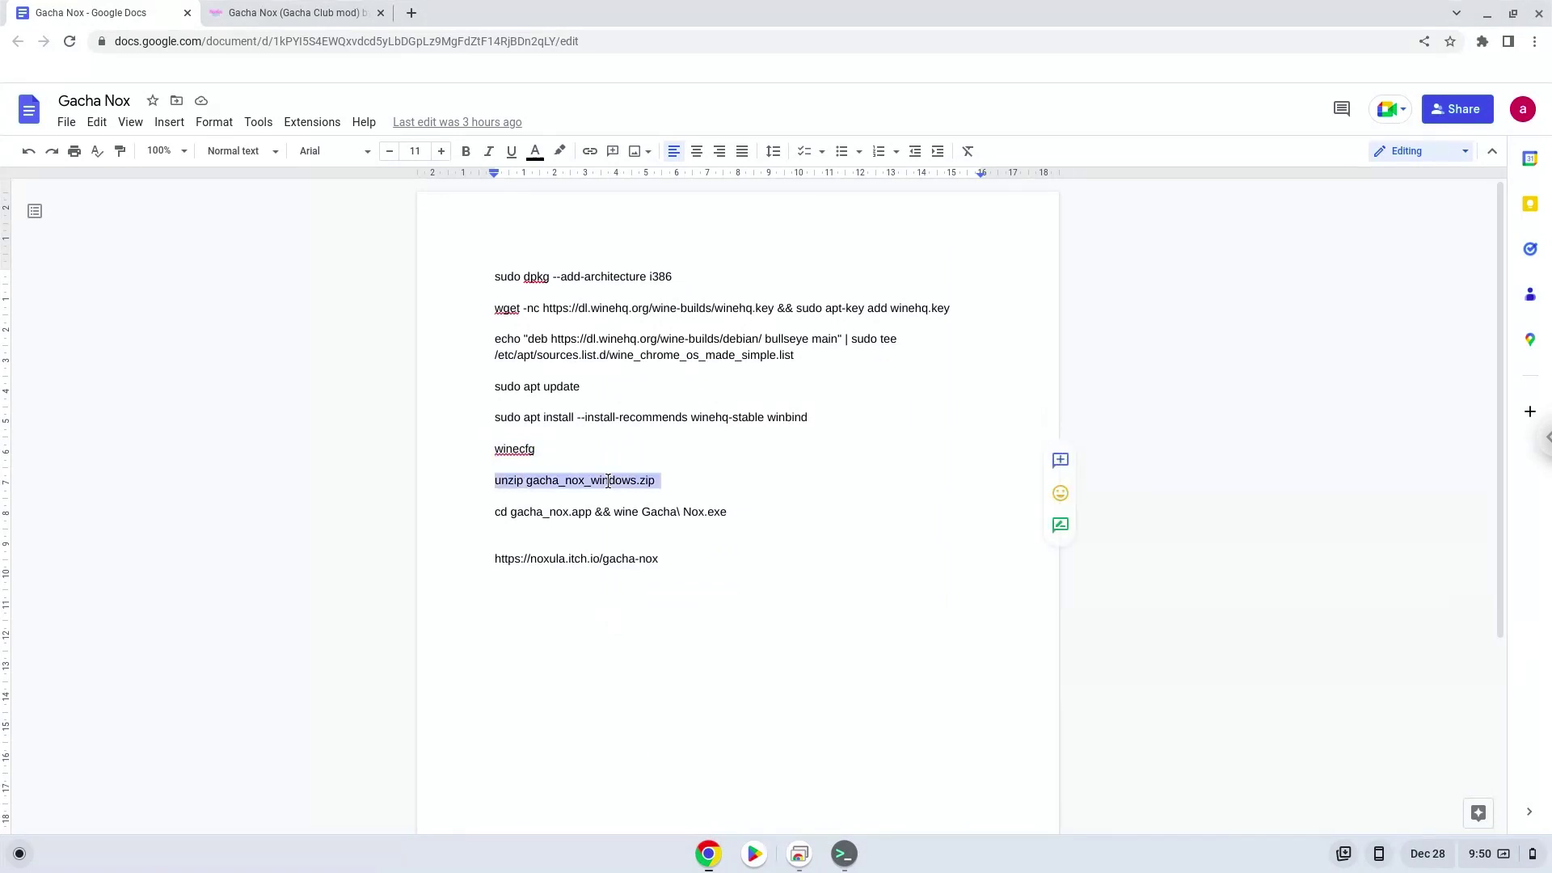
right_click(608, 480)
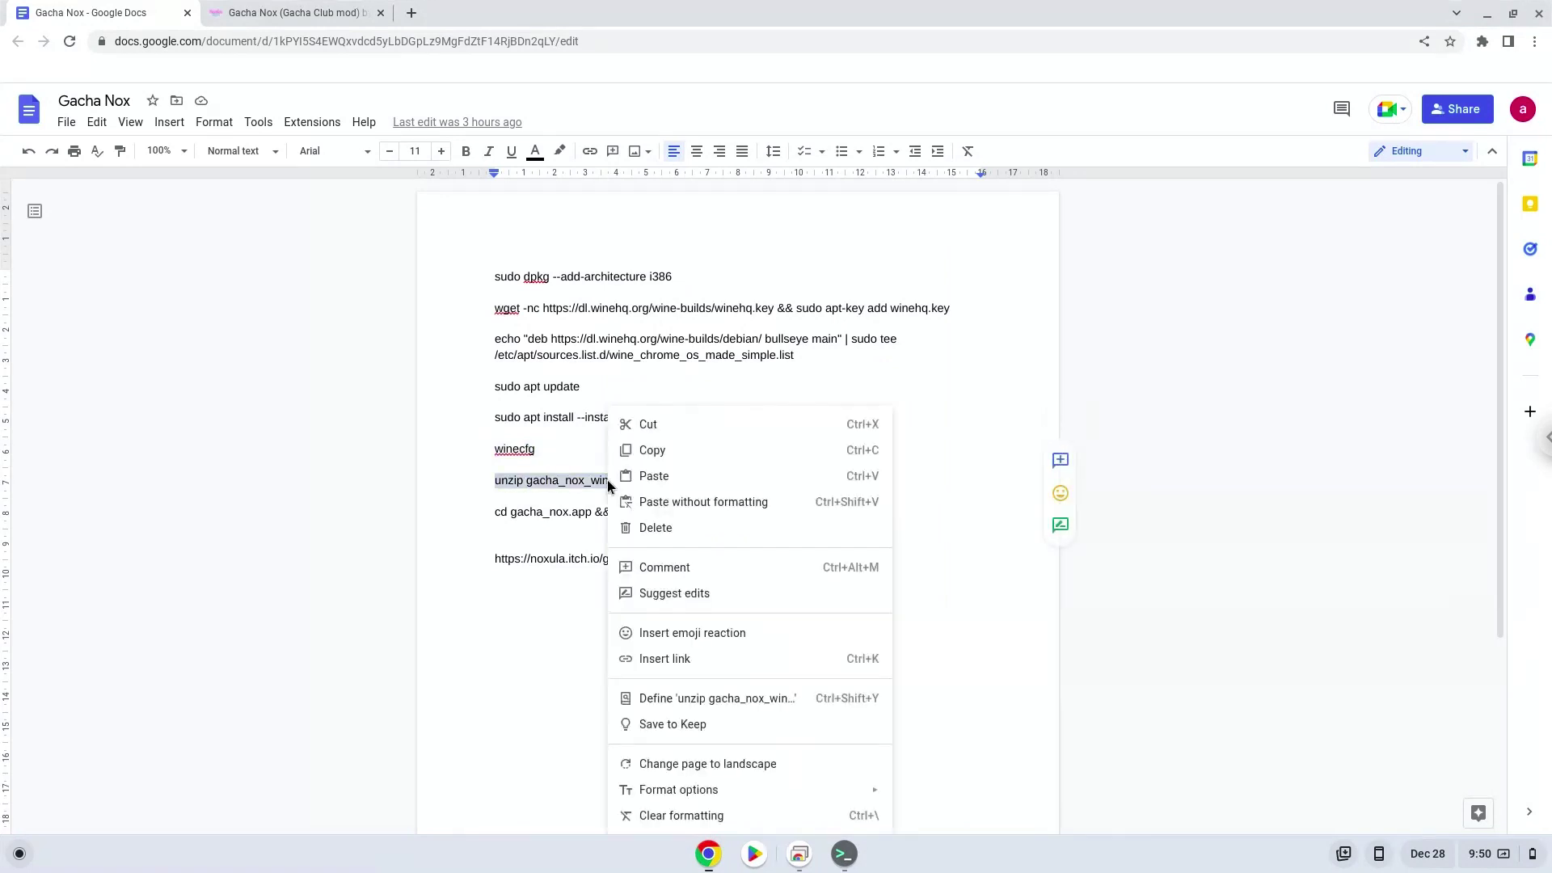
left_click(659, 450)
left_click(844, 854)
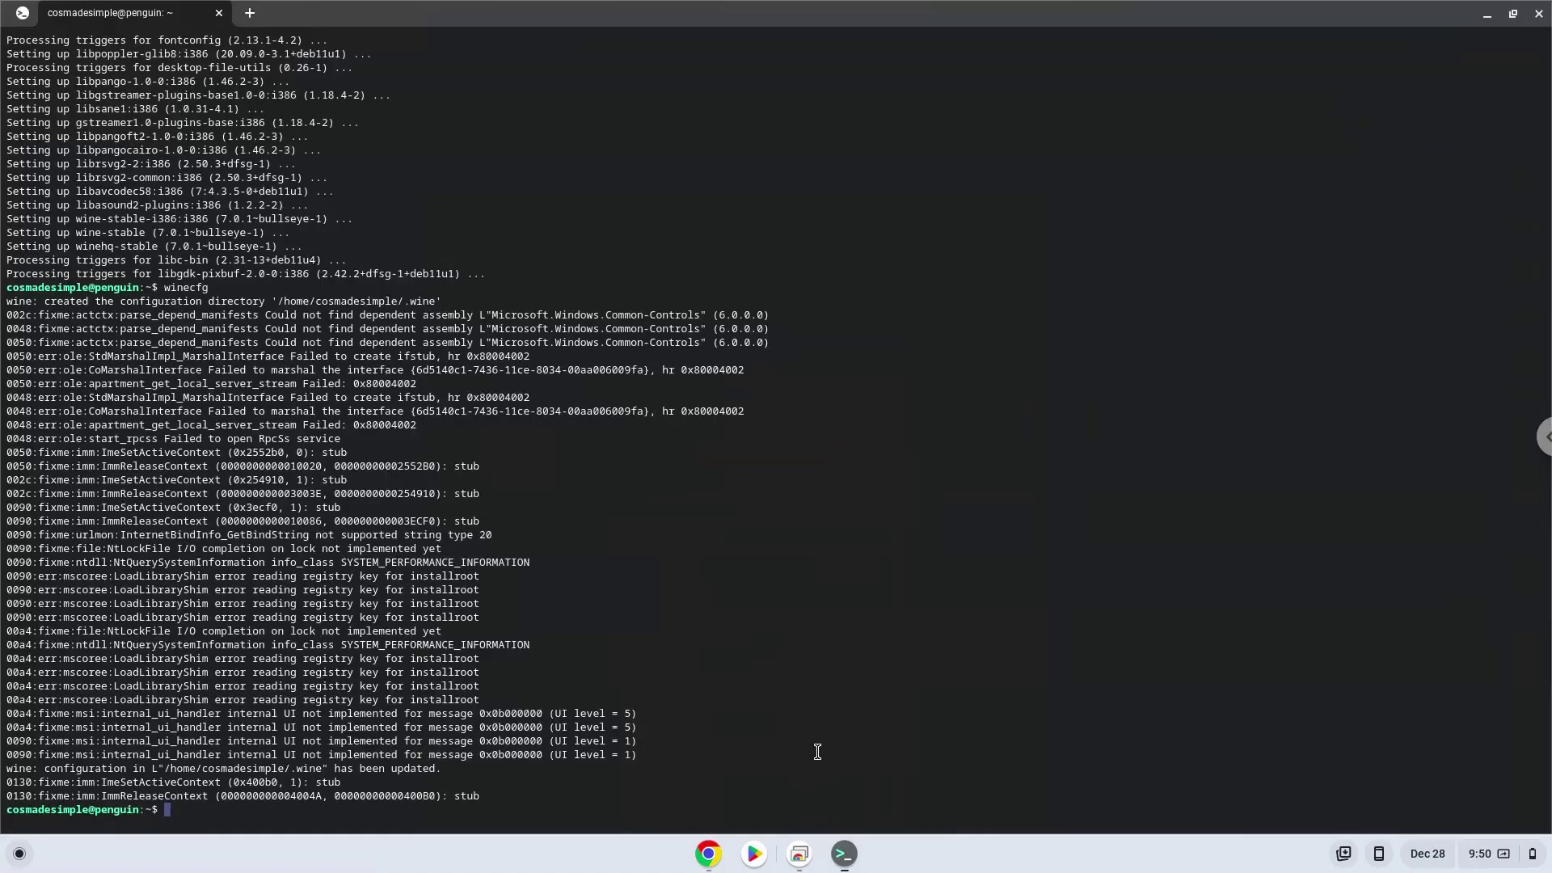
key("ctrl+shift+v")
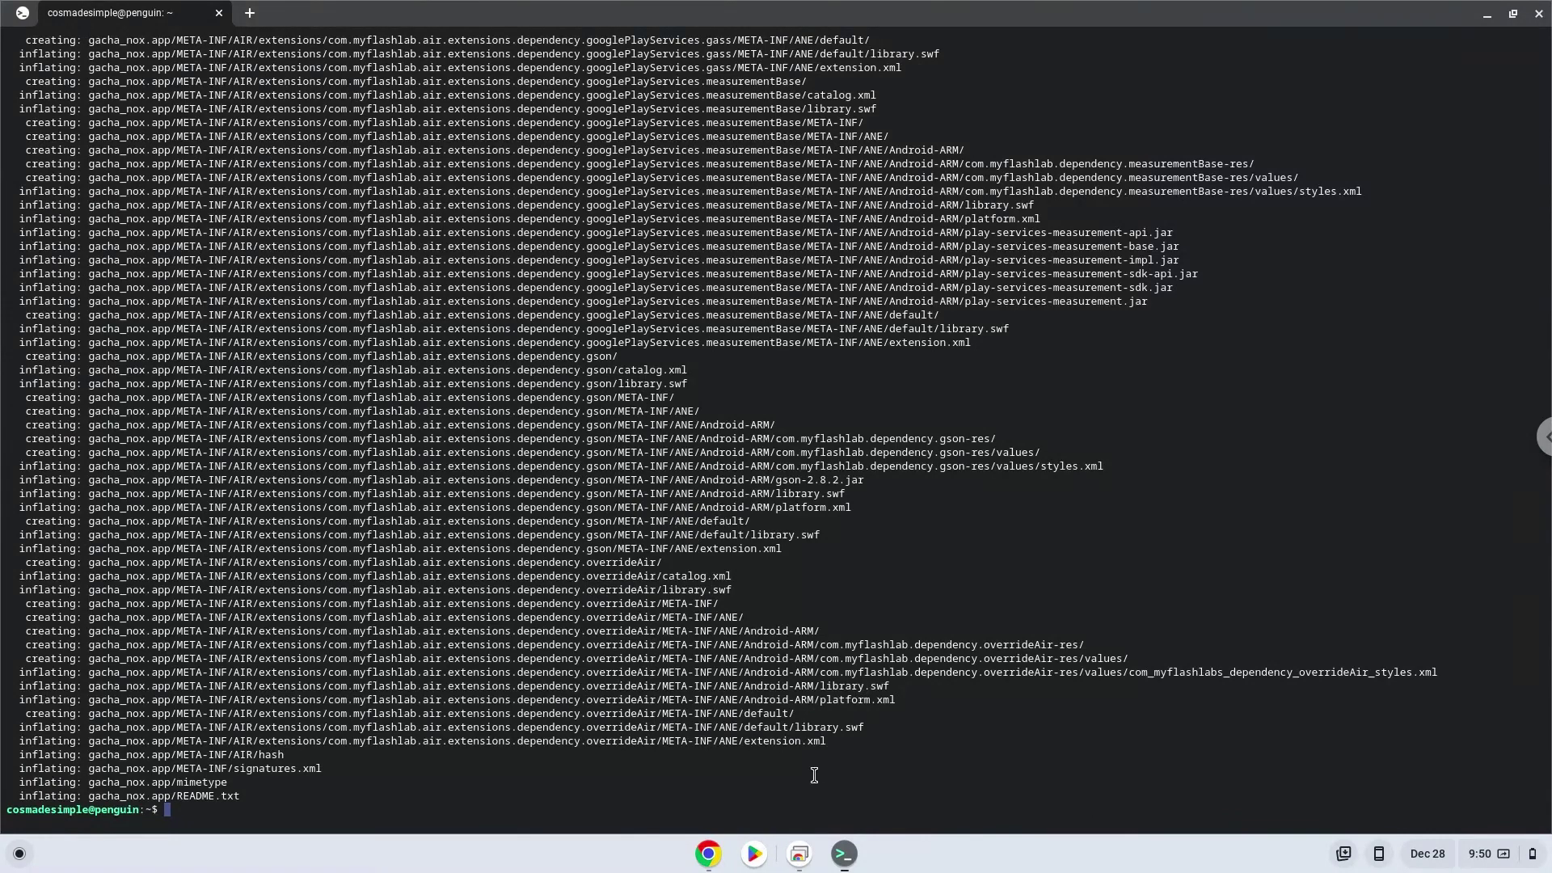
Run 'cd gacha_nox.app && wine Gacha\ Nox.exe' from the notes in Terminal, then minimize Terminal
left_click(720, 856)
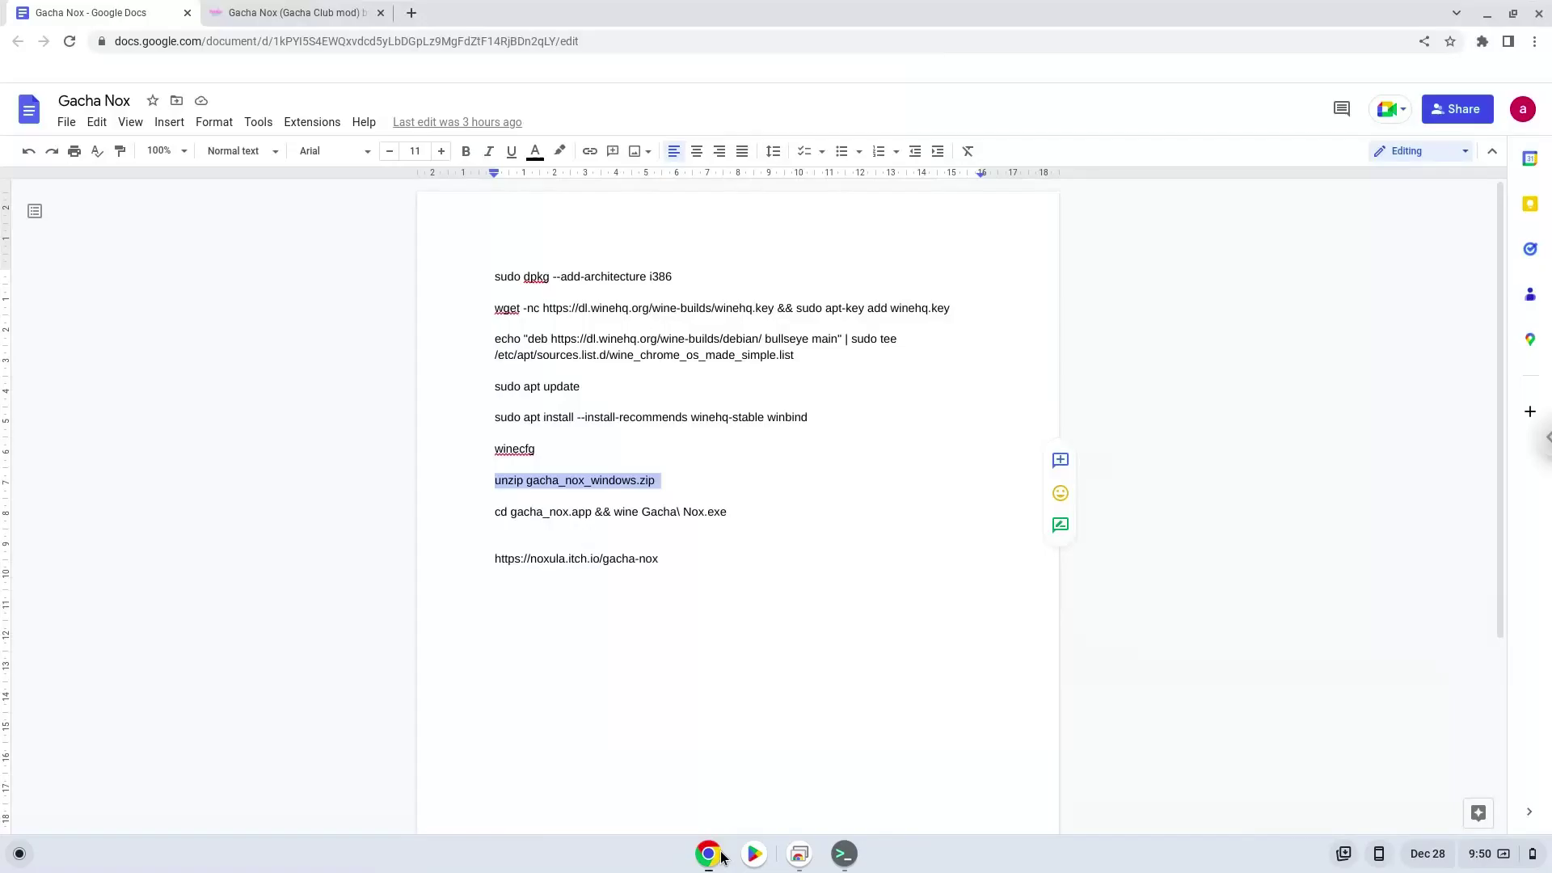
triple_click(617, 515)
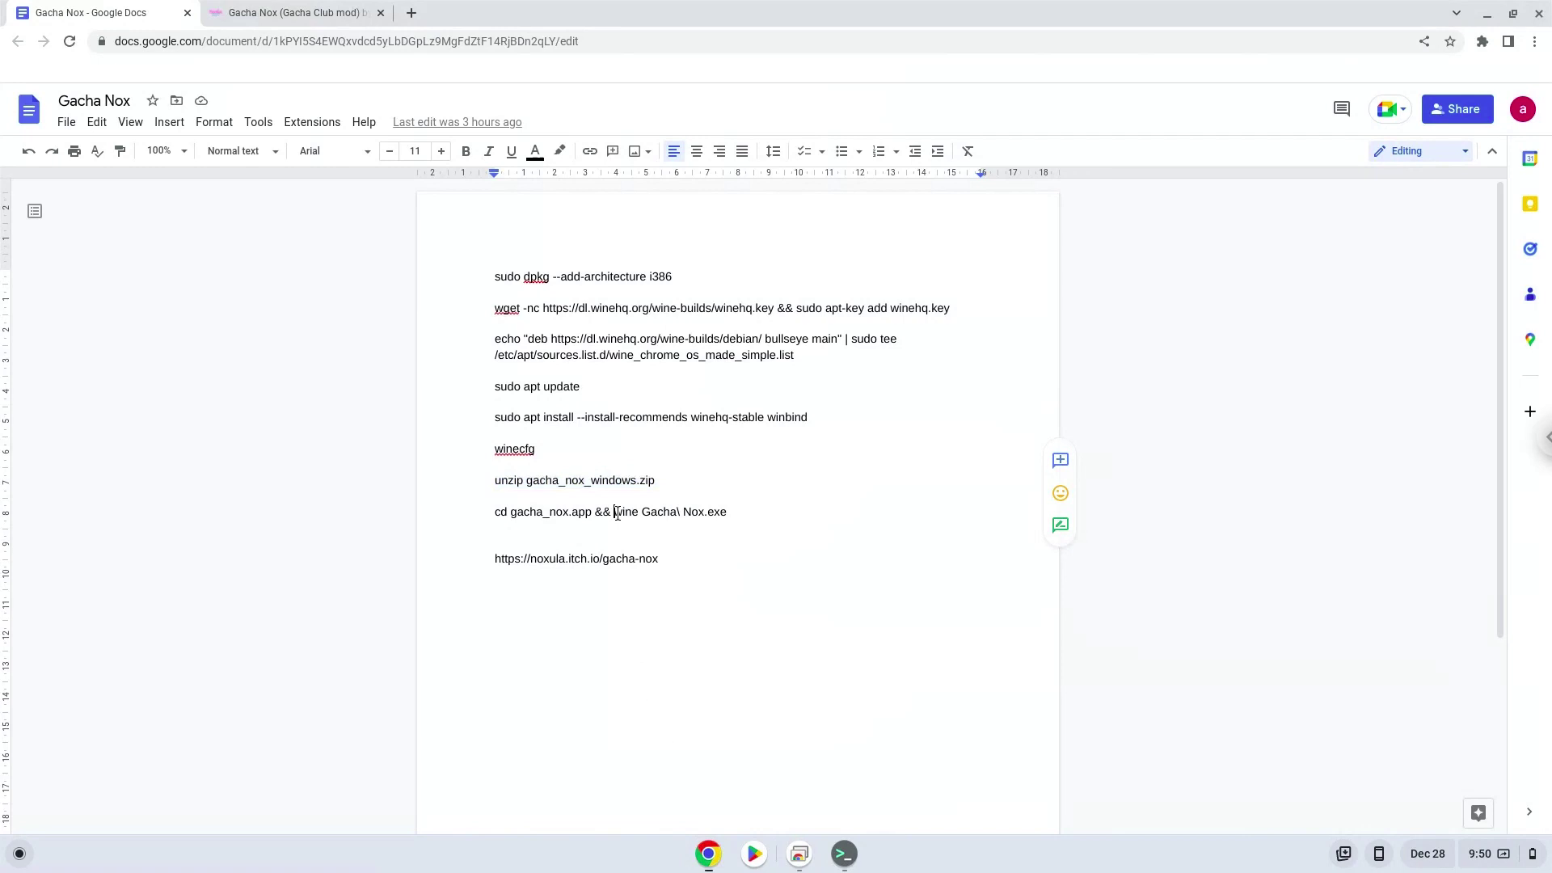
right_click(617, 514)
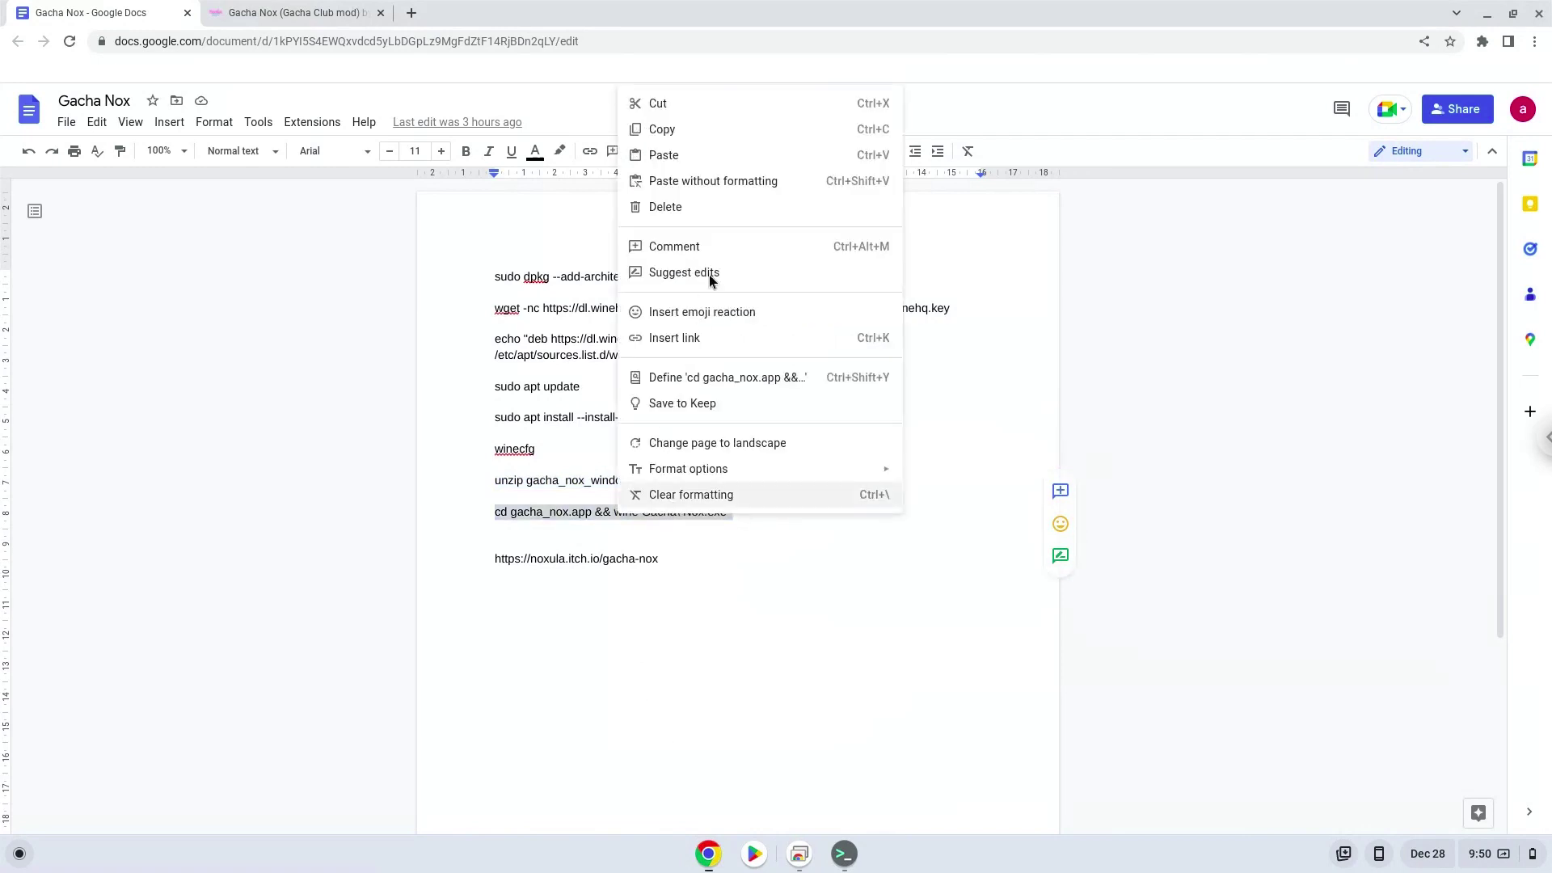
left_click(752, 129)
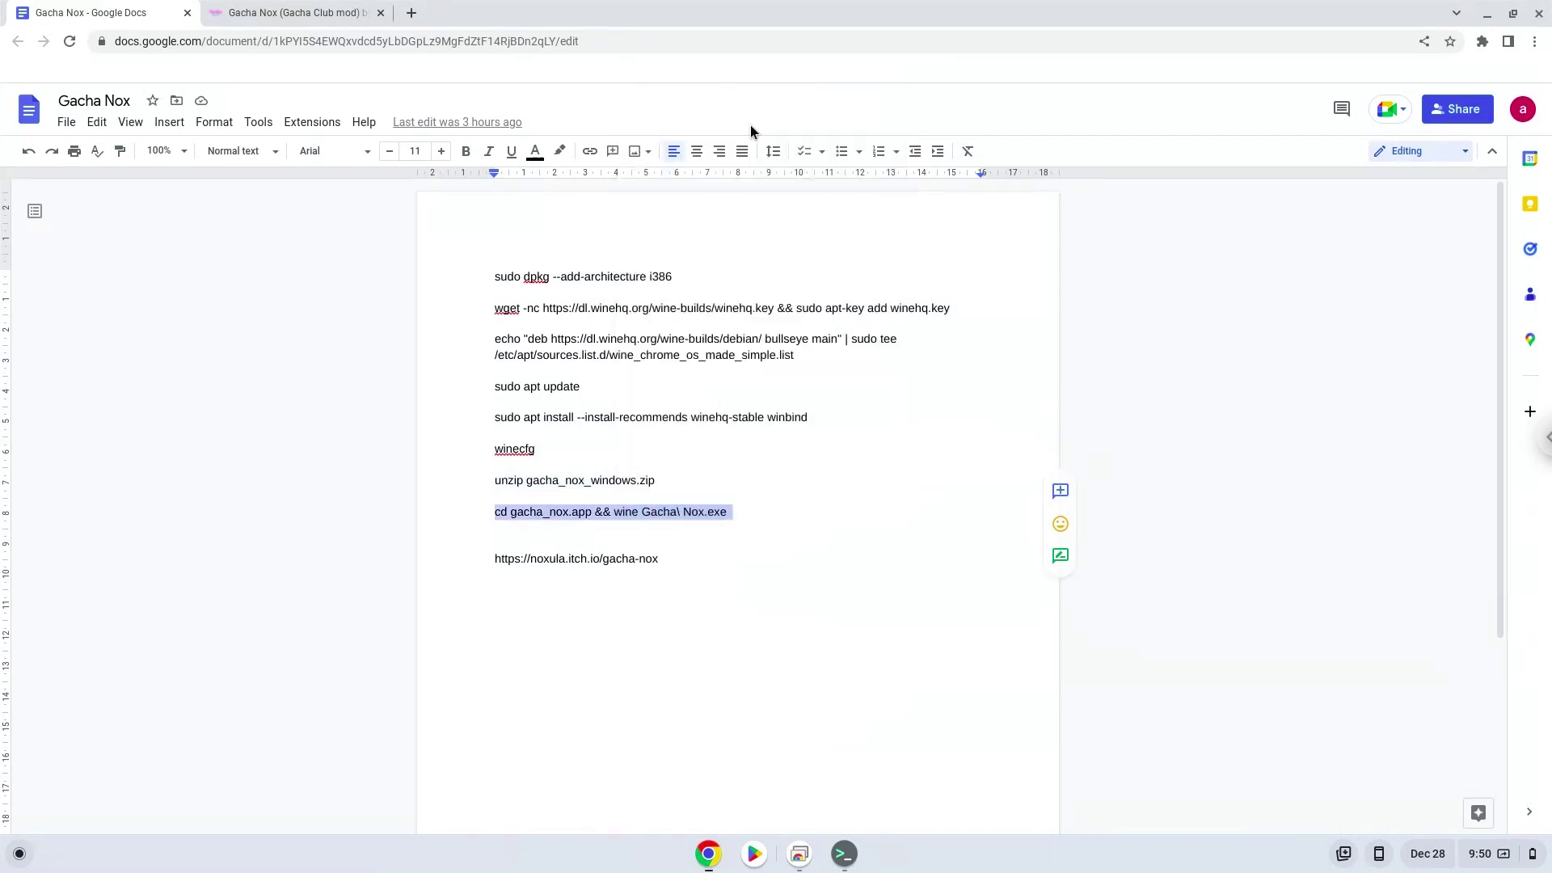
left_click(841, 854)
key("ctrl+shift+v")
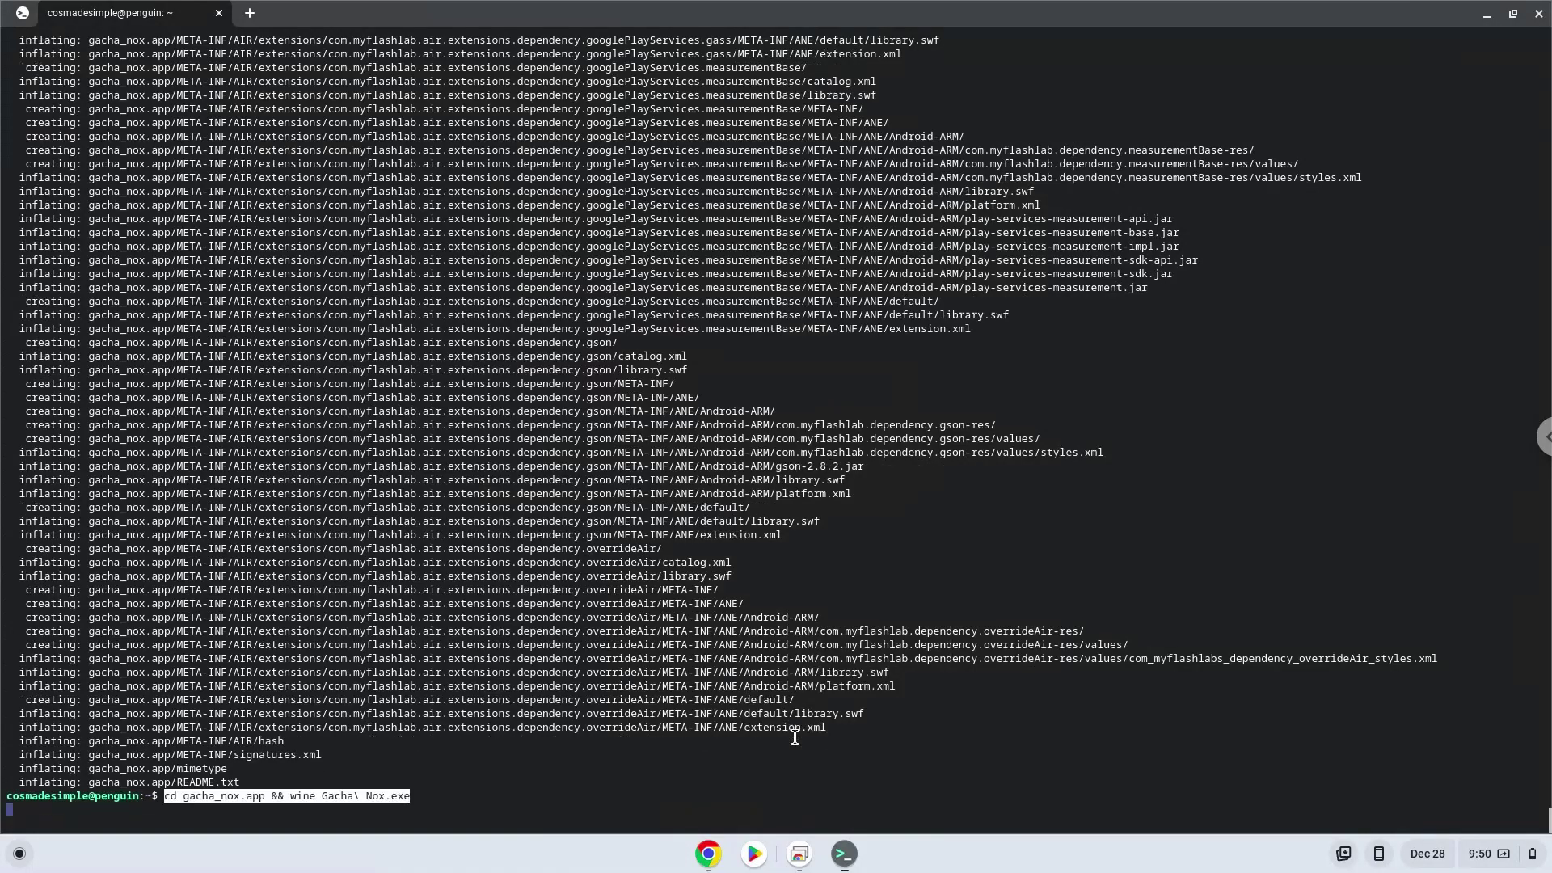
left_click(1491, 16)
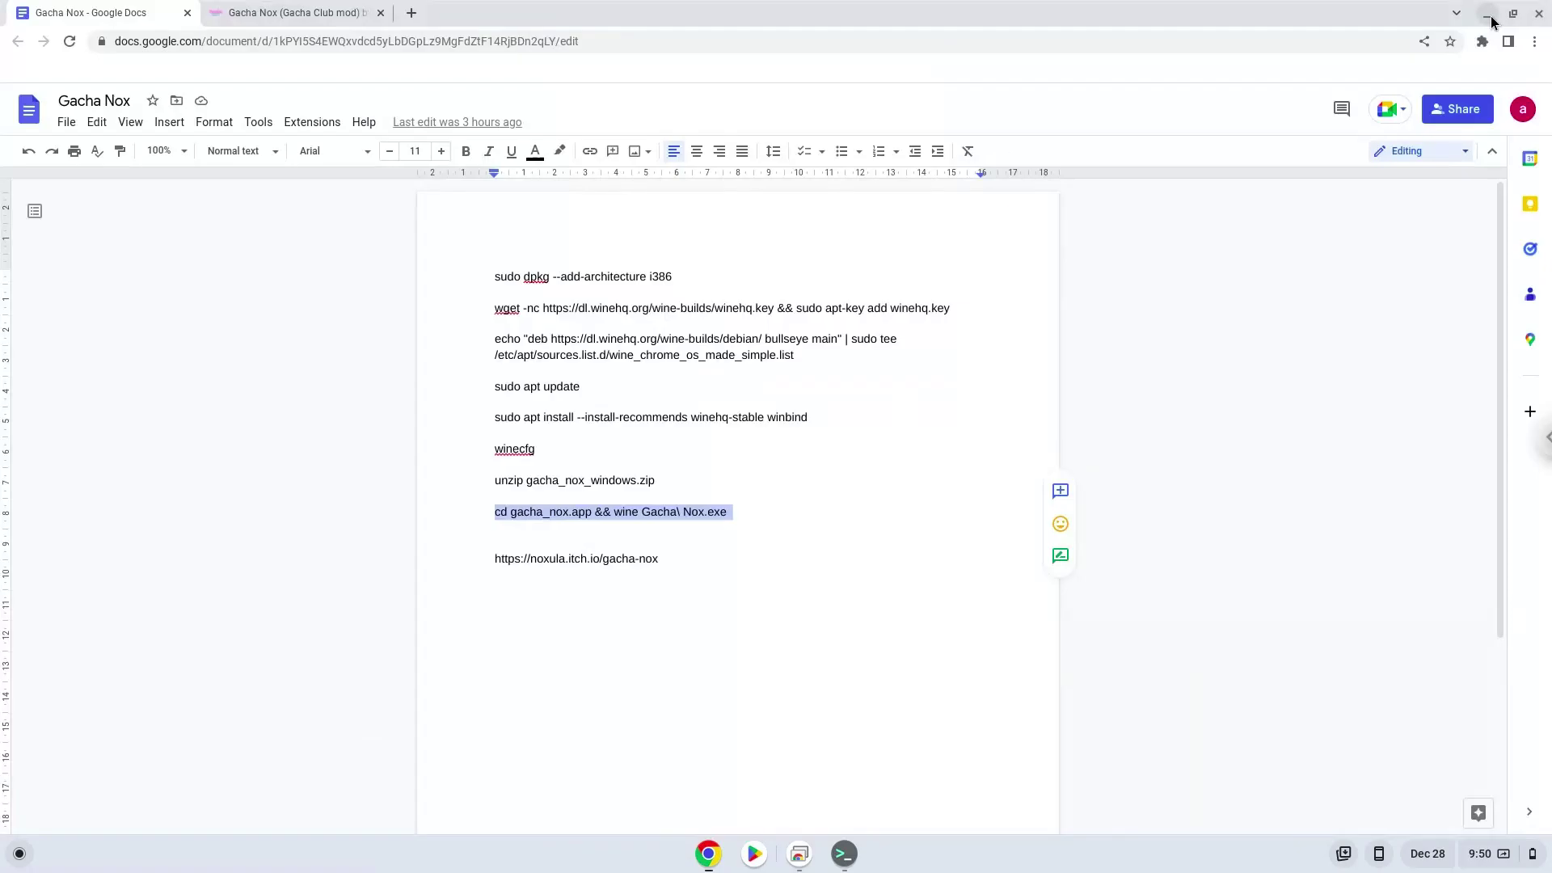
Minimize Google Docs, maximize the Gacha Nox window, and tap the title screen to open Age Confirmation
left_click(1491, 17)
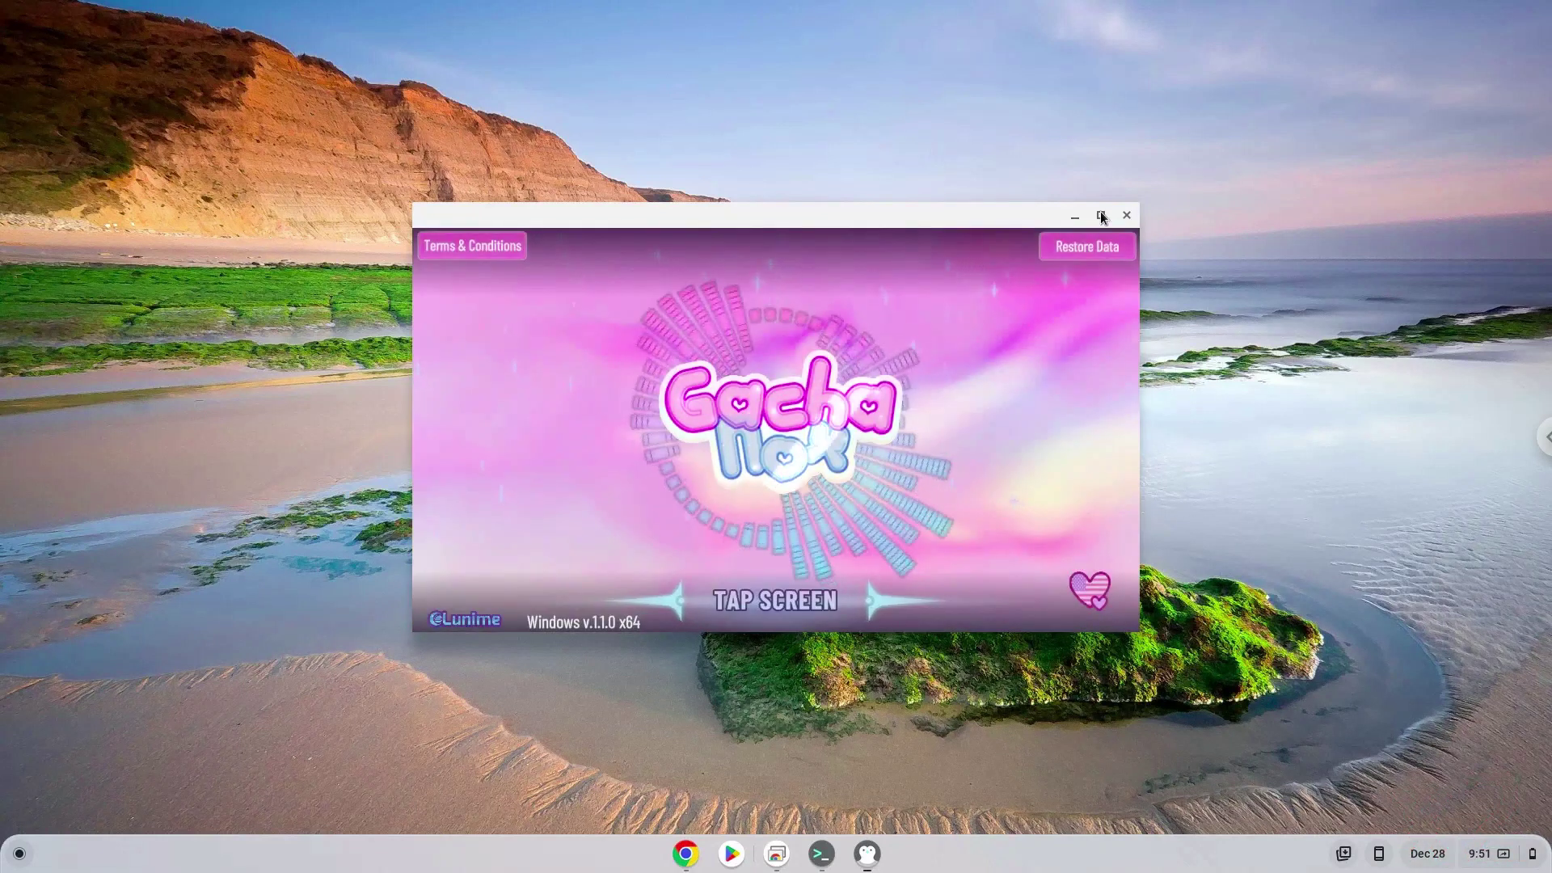
left_click(1101, 215)
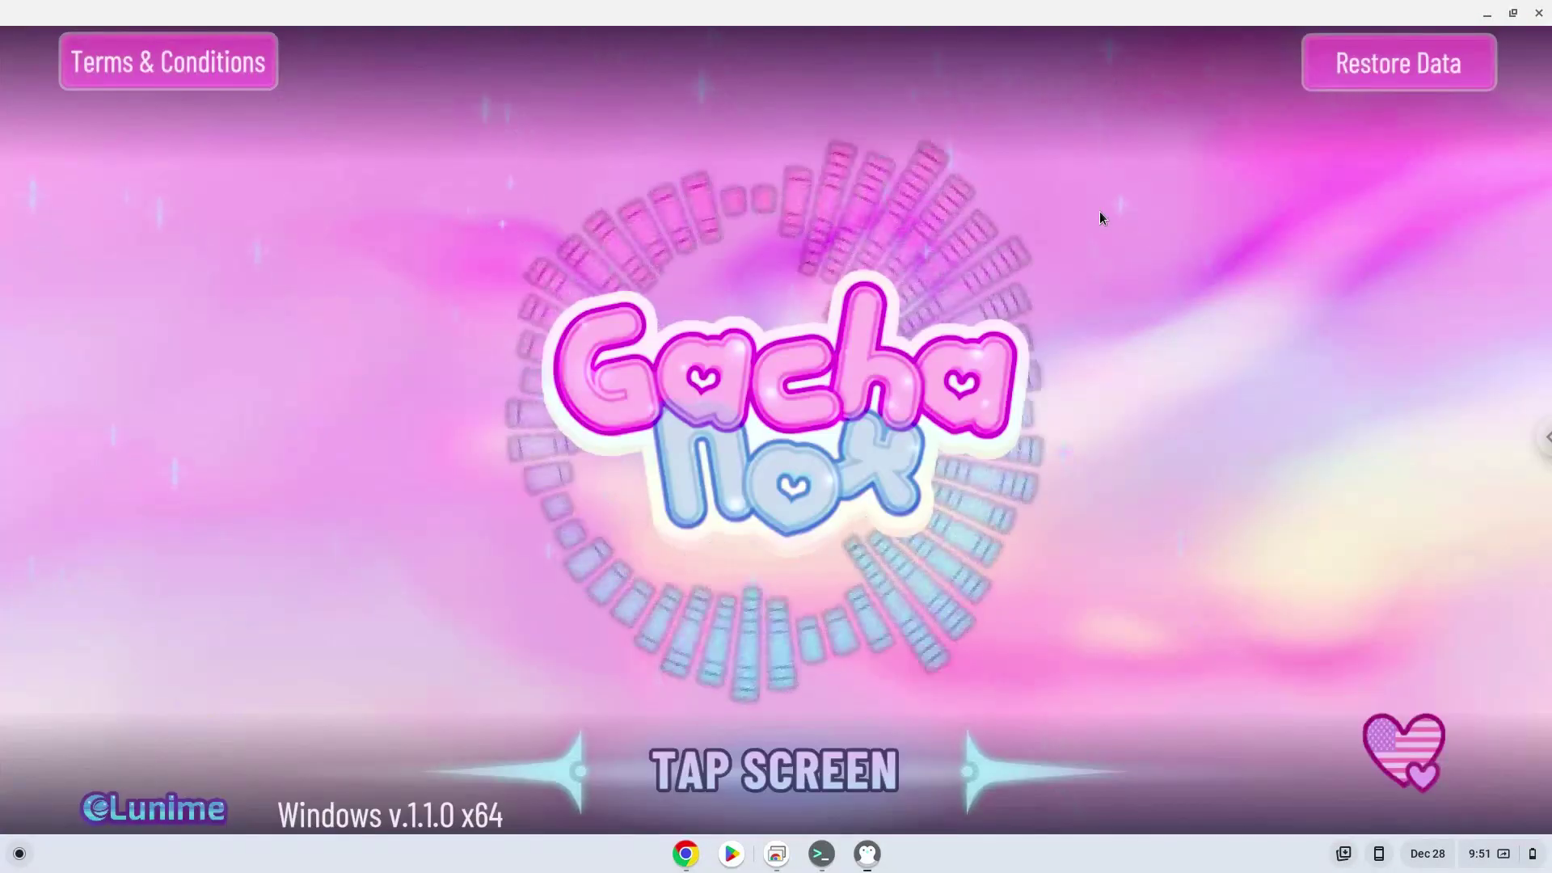
left_click(1100, 216)
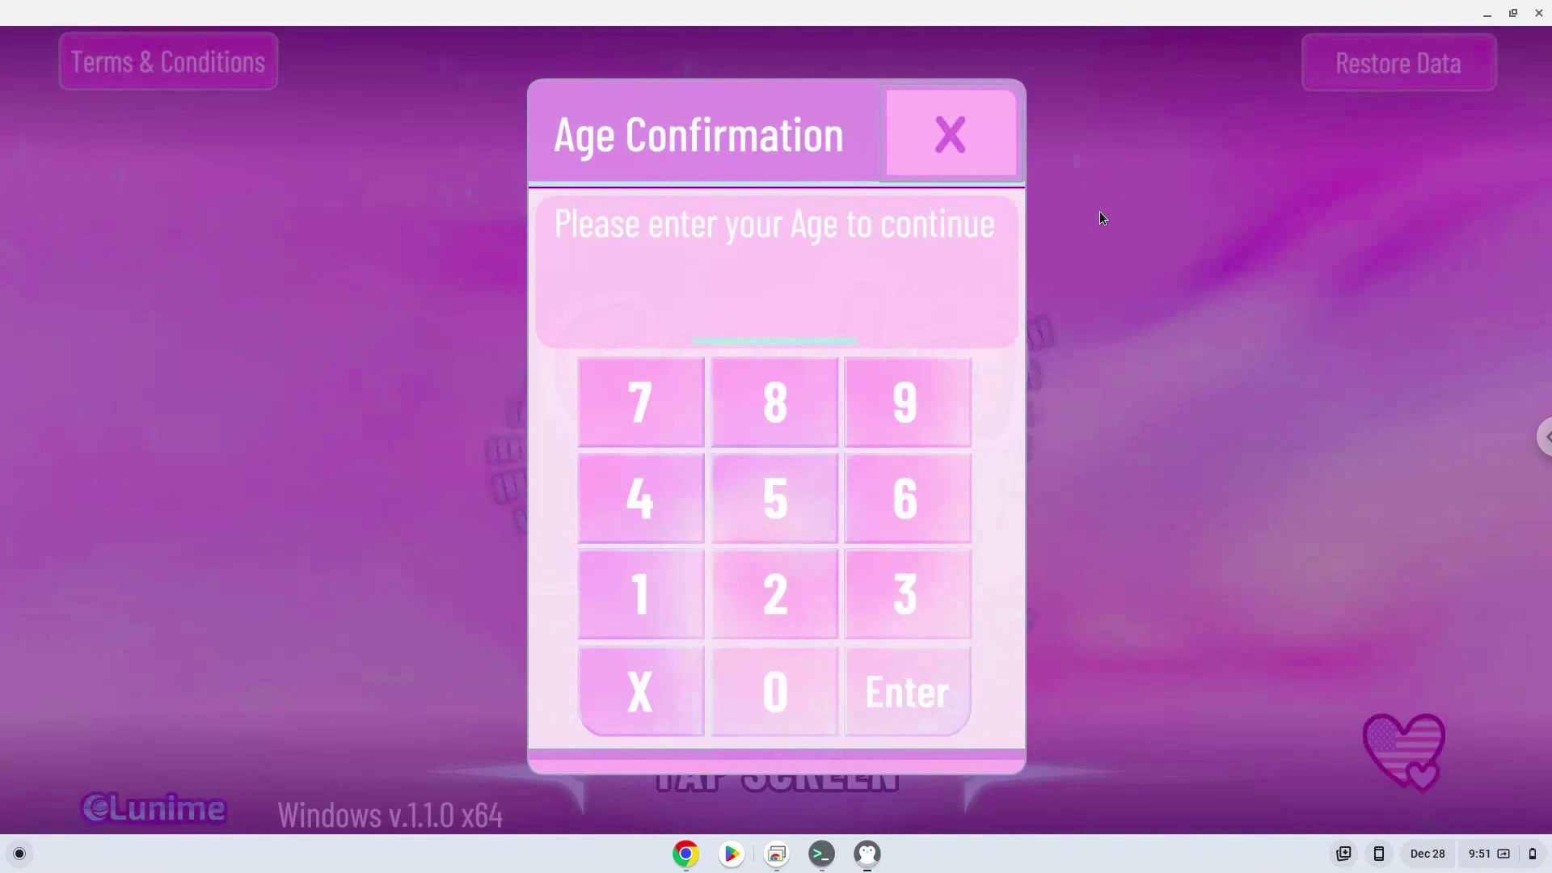